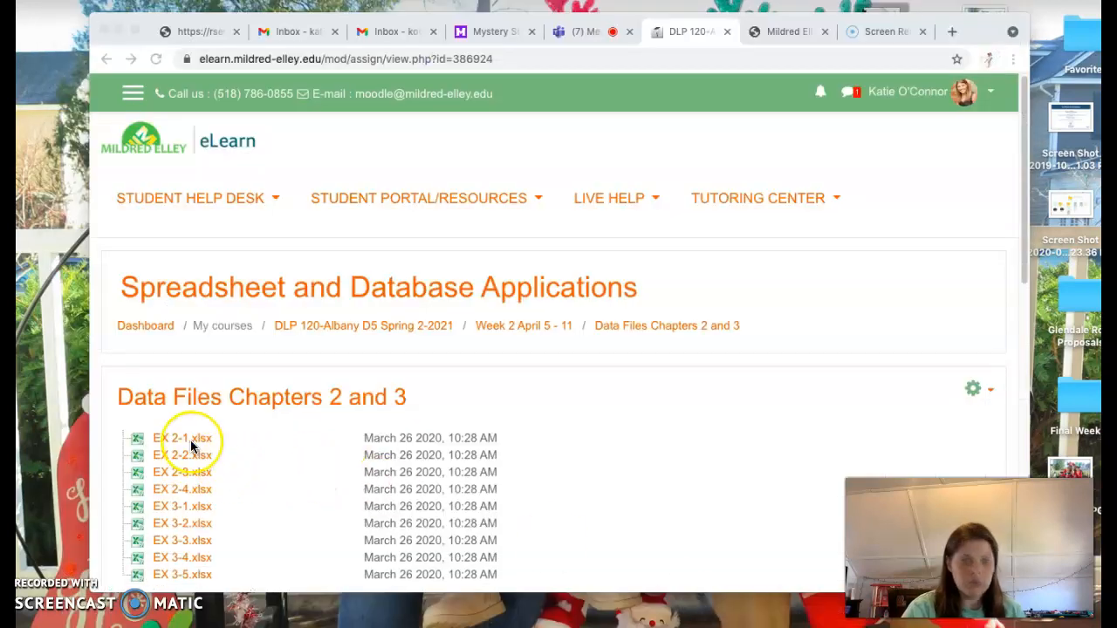
# Open the EX 2-1.xlsx data file from the Chapters 2 and 3 list in Excel and bring its window fully into view.
pyautogui.click(186, 439)
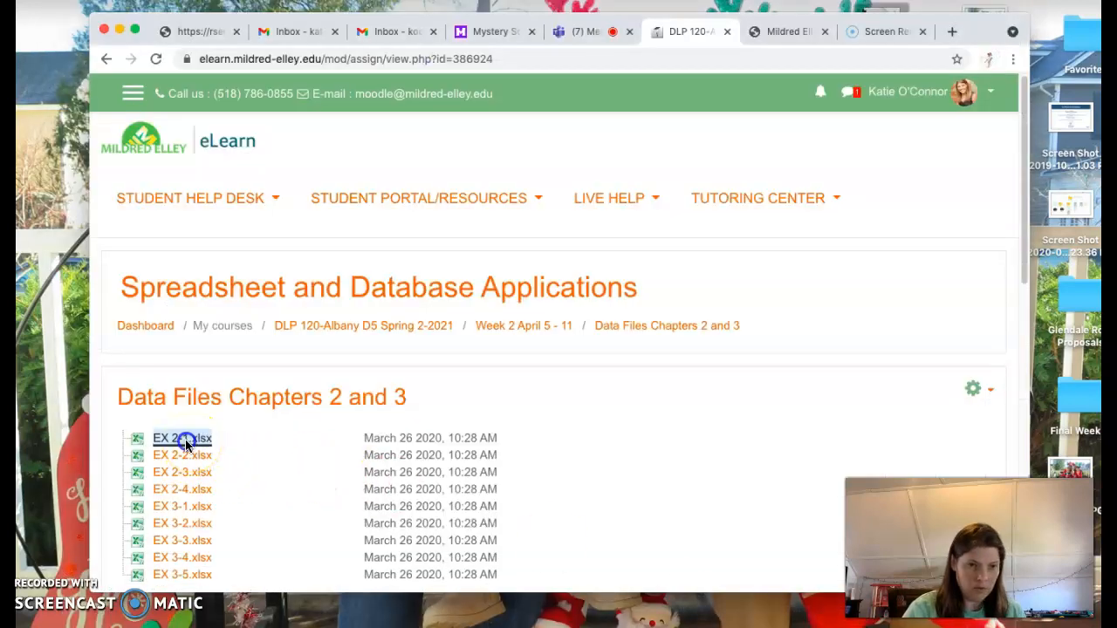
pyautogui.click(253, 570)
pyautogui.click(279, 563)
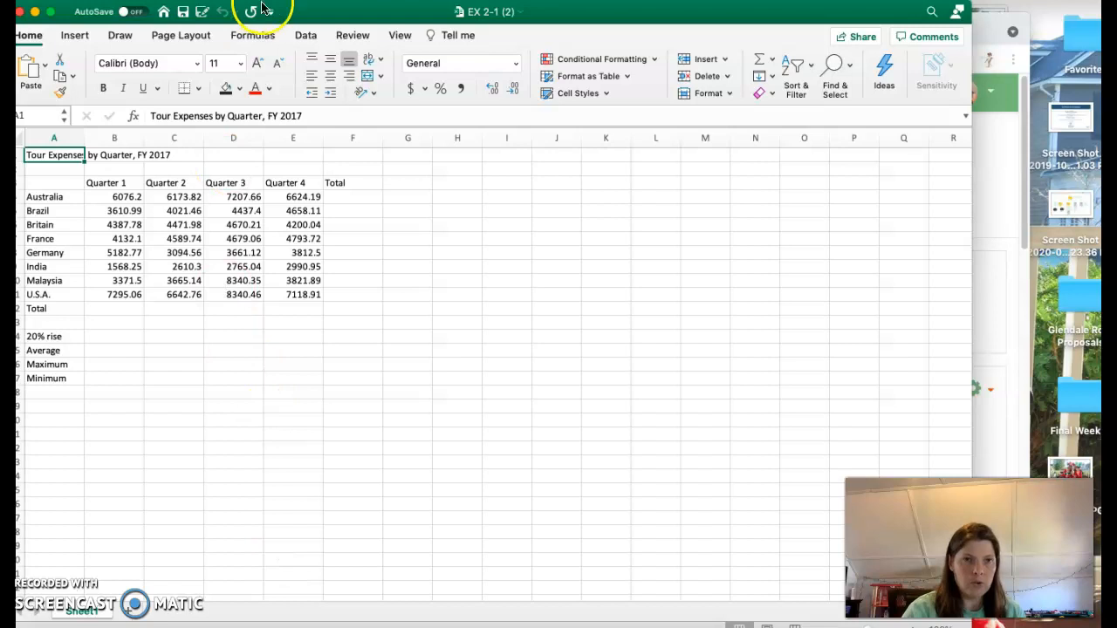
pyautogui.moveTo(266, 9); pyautogui.dragTo(314, 9)
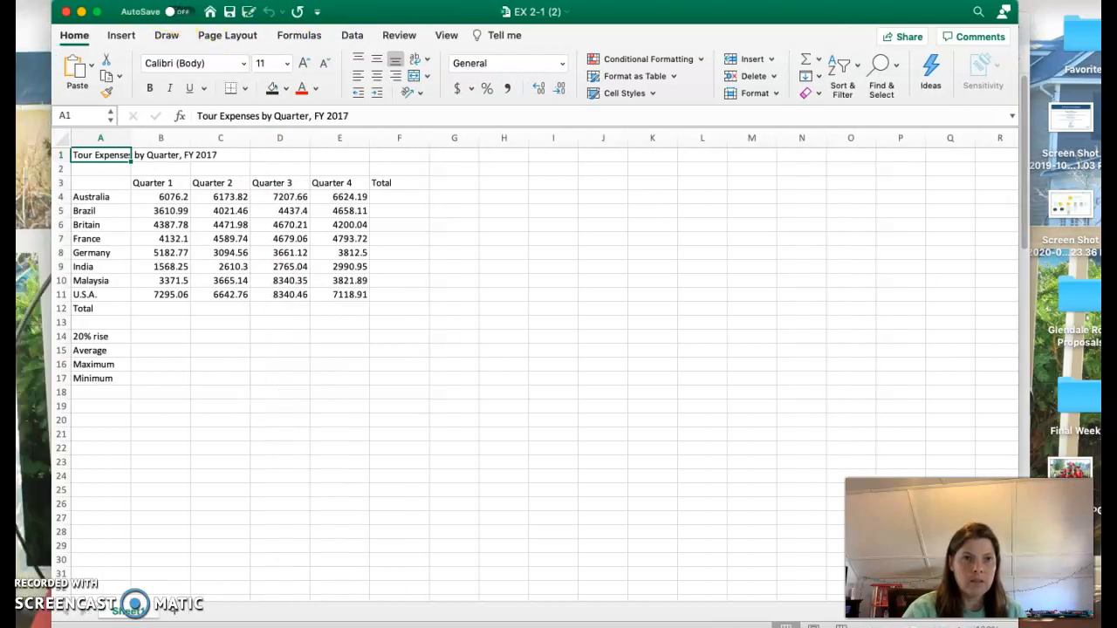
# Save the workbook to the Desktop under the name EX 2-1 Tour Expense.
pyautogui.click(97, 1)
pyautogui.click(139, 109)
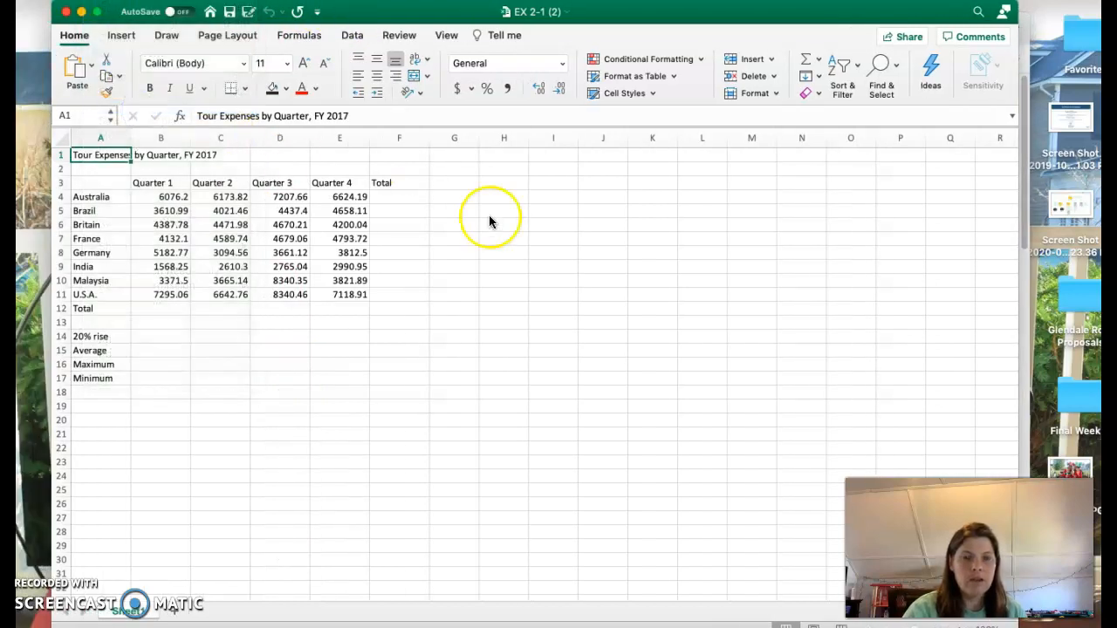
pyautogui.click(554, 46)
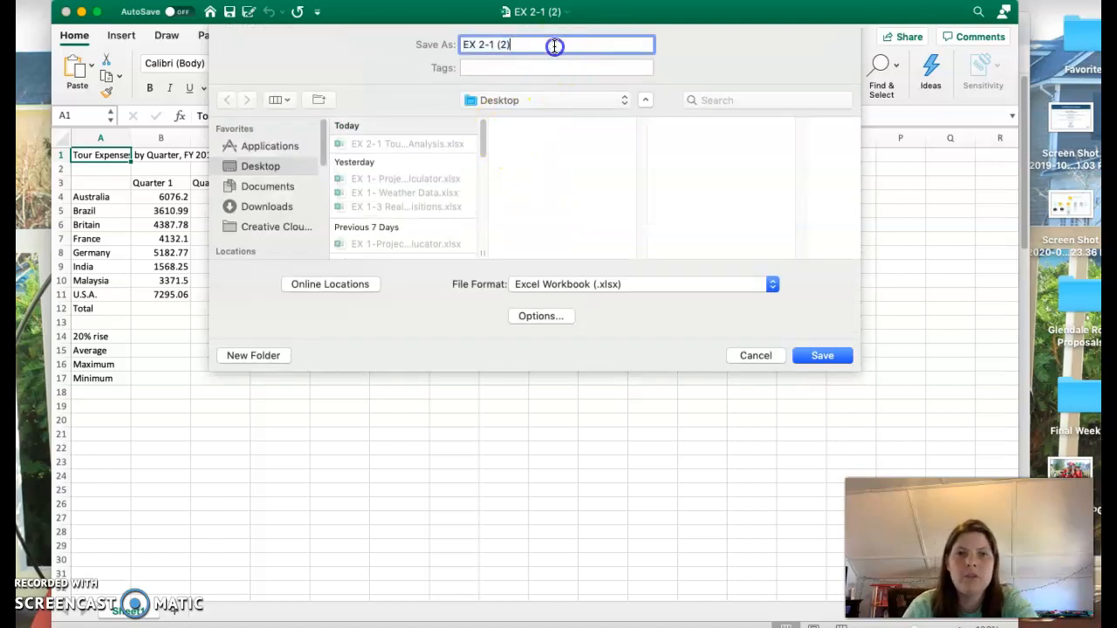
pyautogui.press('BackSpace')
pyautogui.press('BackSpace')
pyautogui.press('BackSpace')
pyautogui.write('Tour Expense')
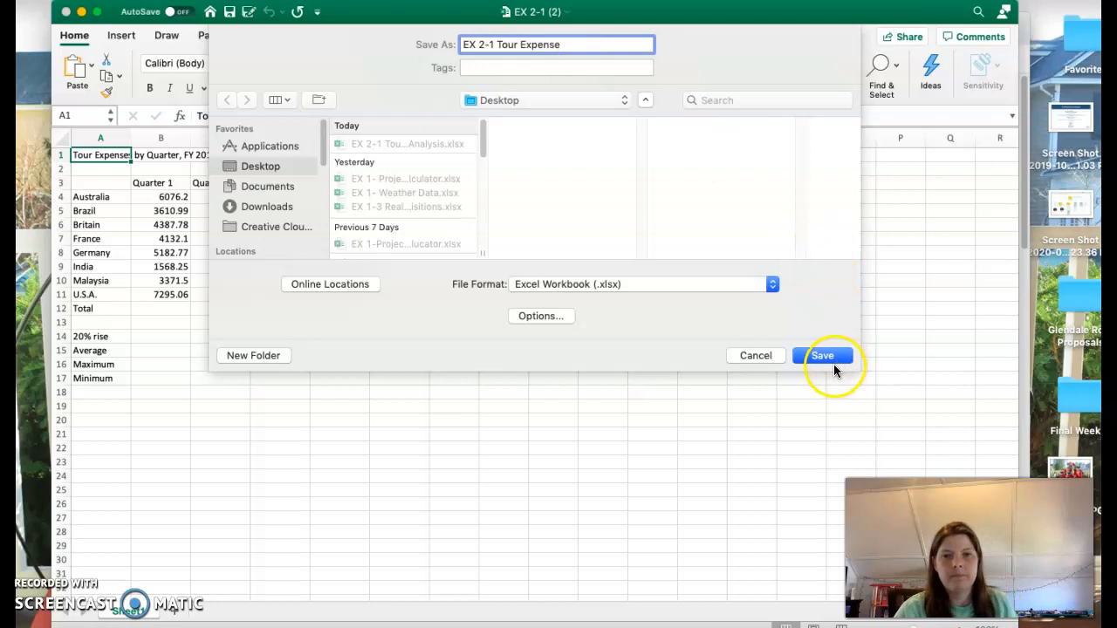
pyautogui.click(825, 358)
# Total the Quarter 1 expenses in B12 with a SUM of B4:B11.
pyautogui.click(175, 305)
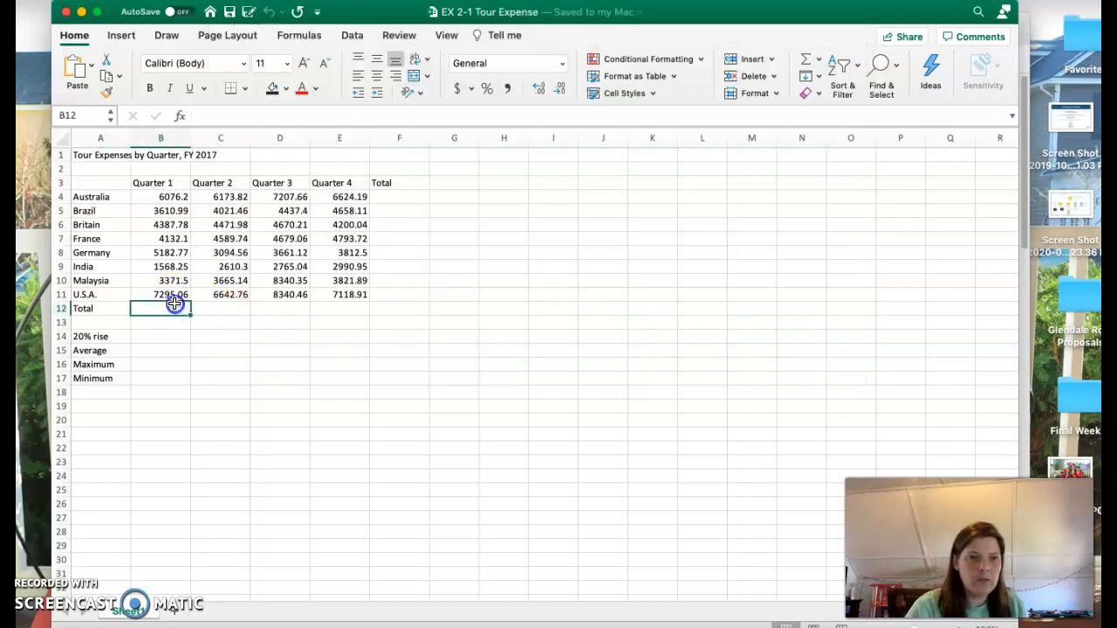
pyautogui.write('=')
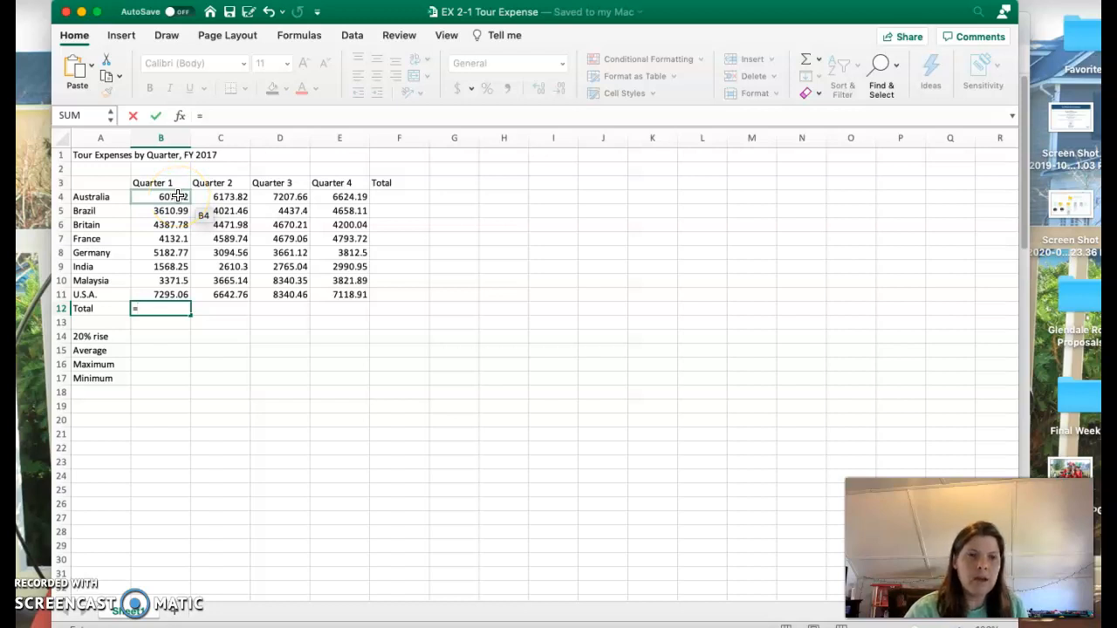
pyautogui.write('su')
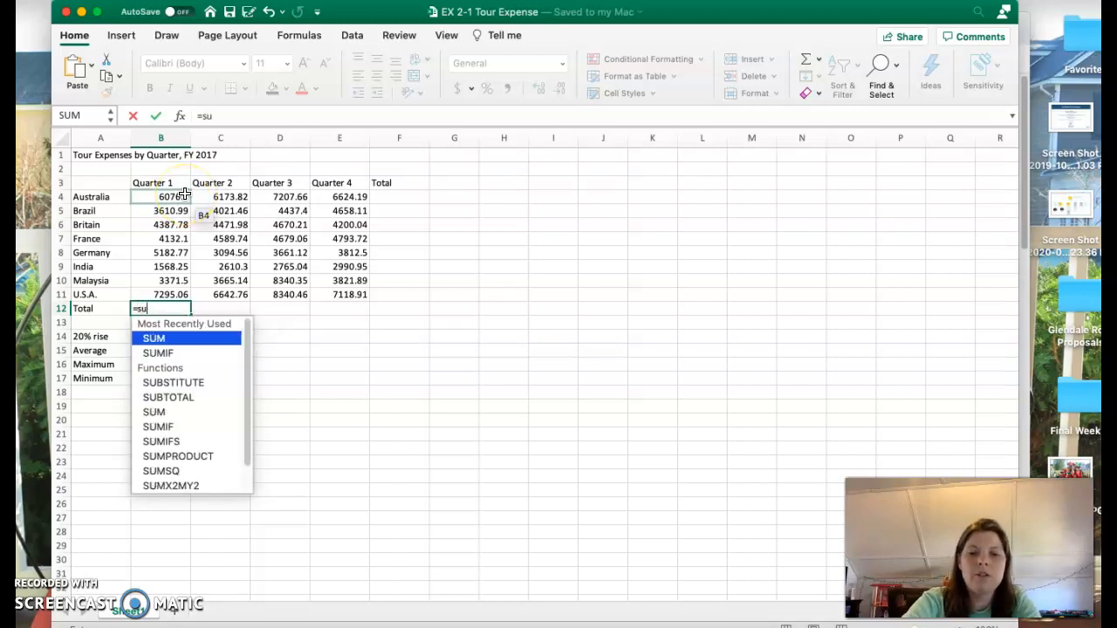
pyautogui.write('(')
pyautogui.press('BackSpace')
pyautogui.write('m(')
pyautogui.moveTo(171, 196); pyautogui.dragTo(169, 295)
pyautogui.press('Return')
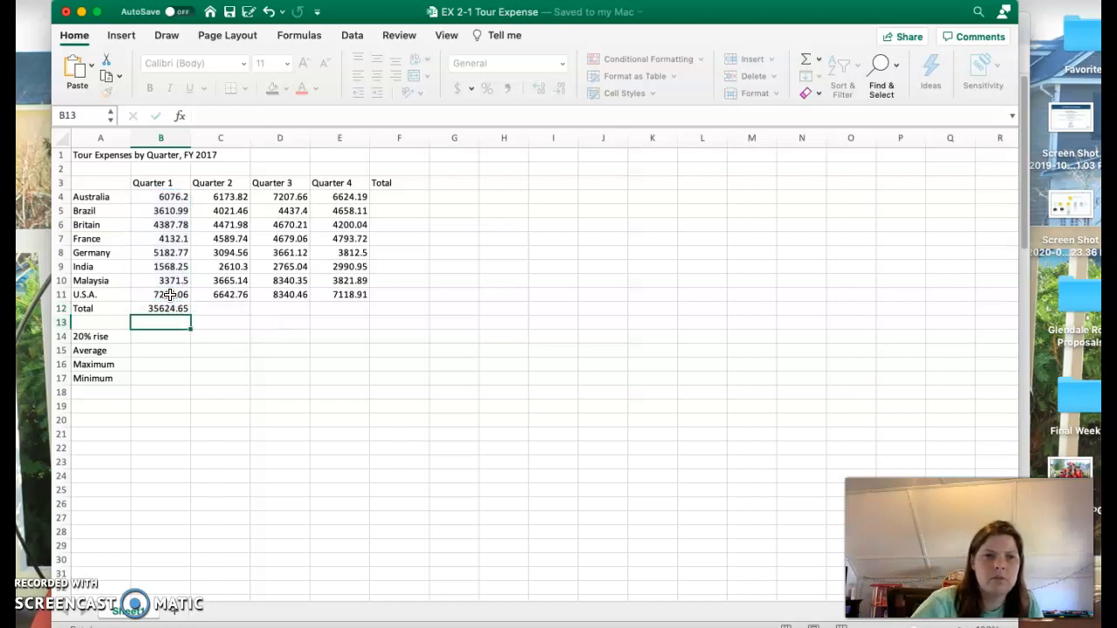
# Copy the B12 total formula across to E12 and check the copied formulas for Quarters 3 and 4.
pyautogui.click(179, 309)
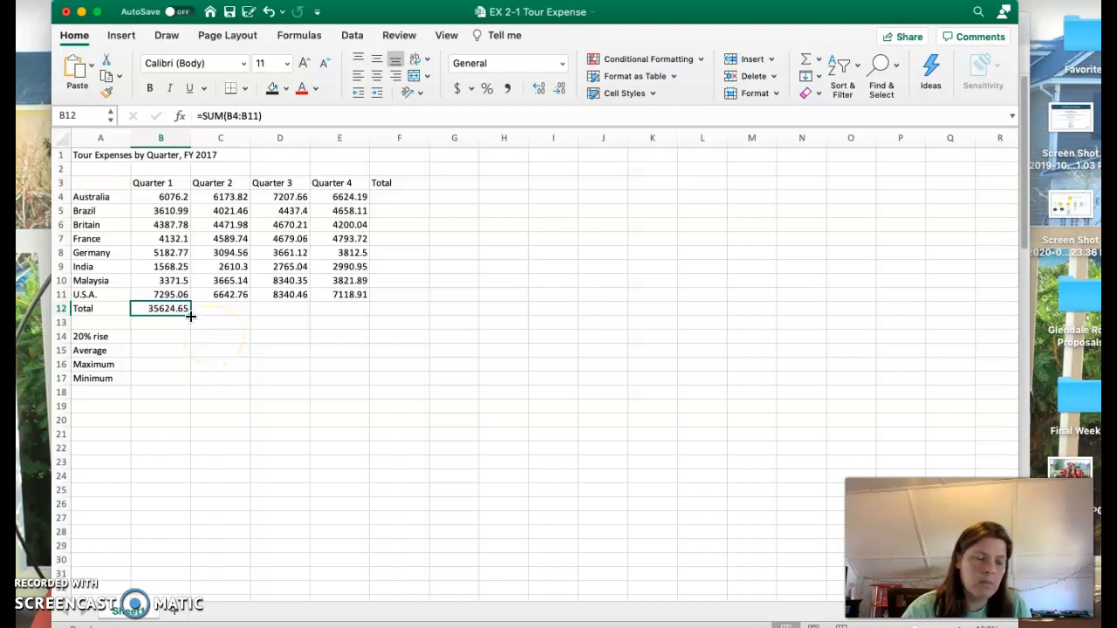
pyautogui.moveTo(191, 316); pyautogui.dragTo(354, 316)
pyautogui.click(262, 312)
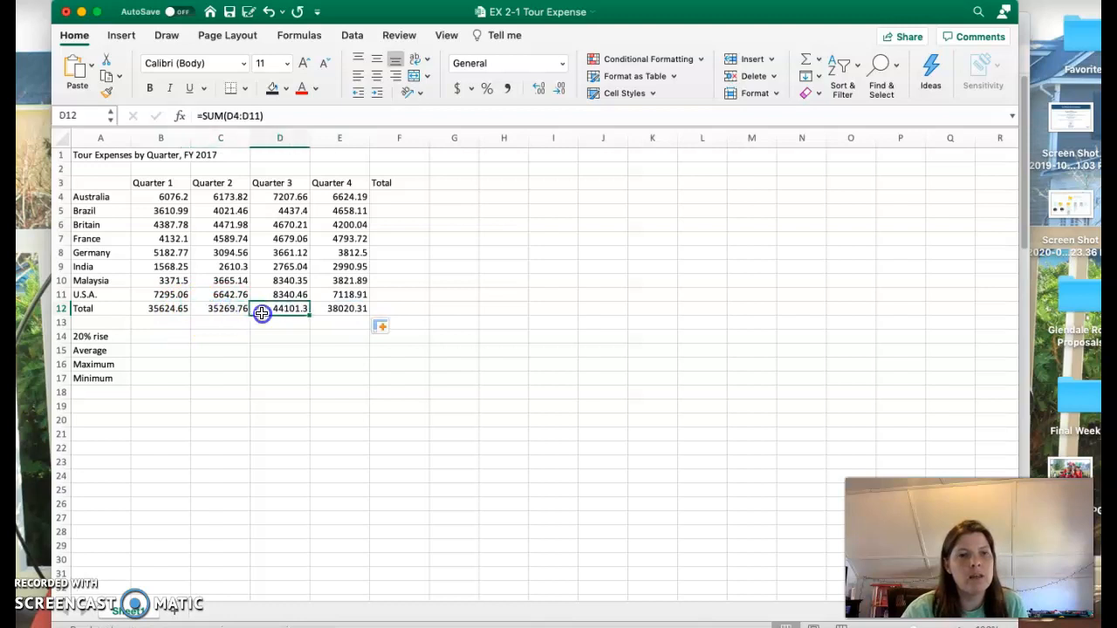
pyautogui.click(354, 313)
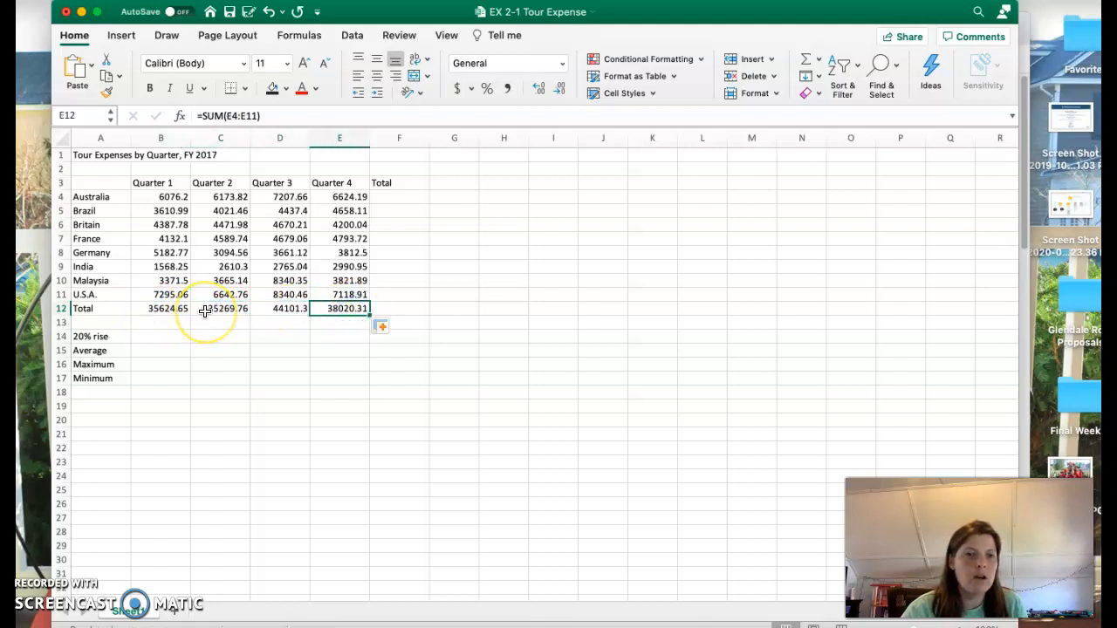
# In B14, multiply the Quarter 1 total in B12 by .2, and rework the formula to return the total plus 20%.
pyautogui.click(165, 336)
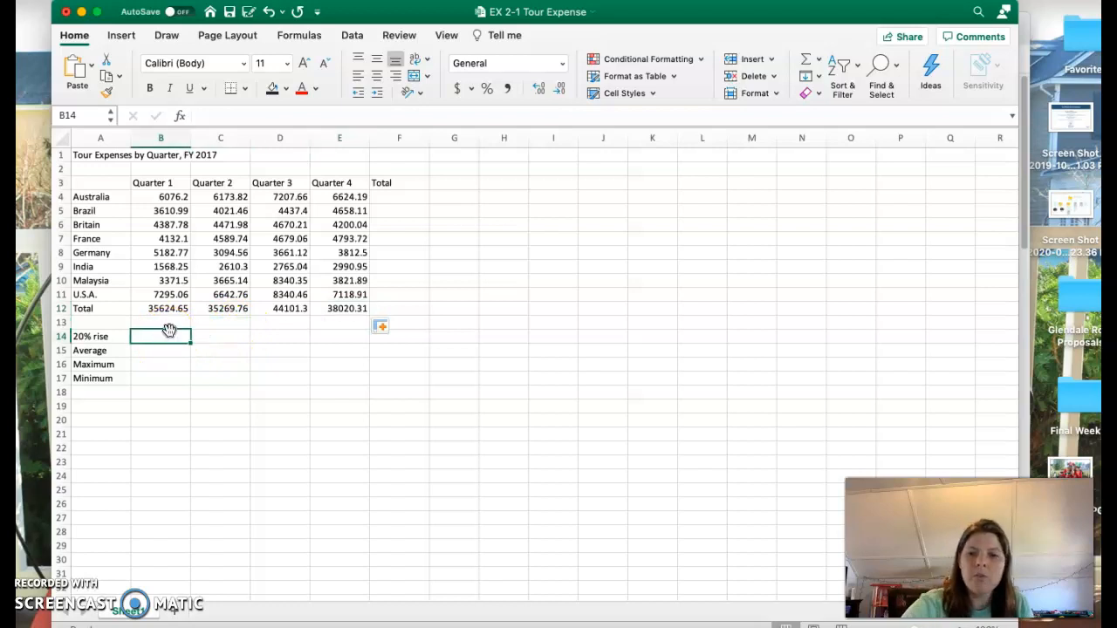
pyautogui.write('=')
pyautogui.click(171, 309)
pyautogui.write('*')
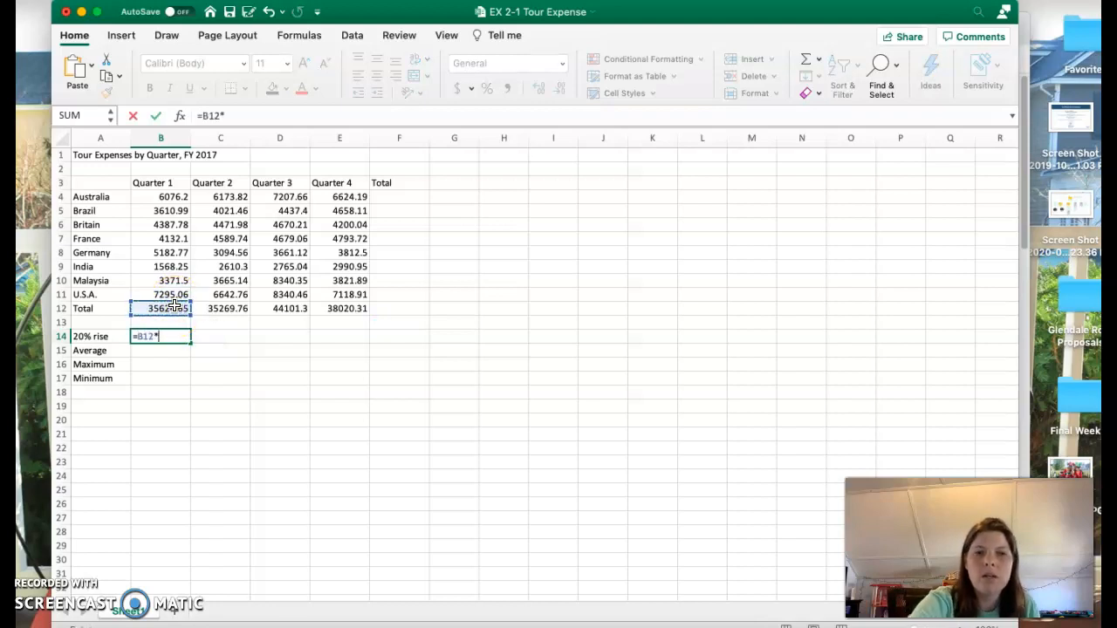
pyautogui.write('.2')
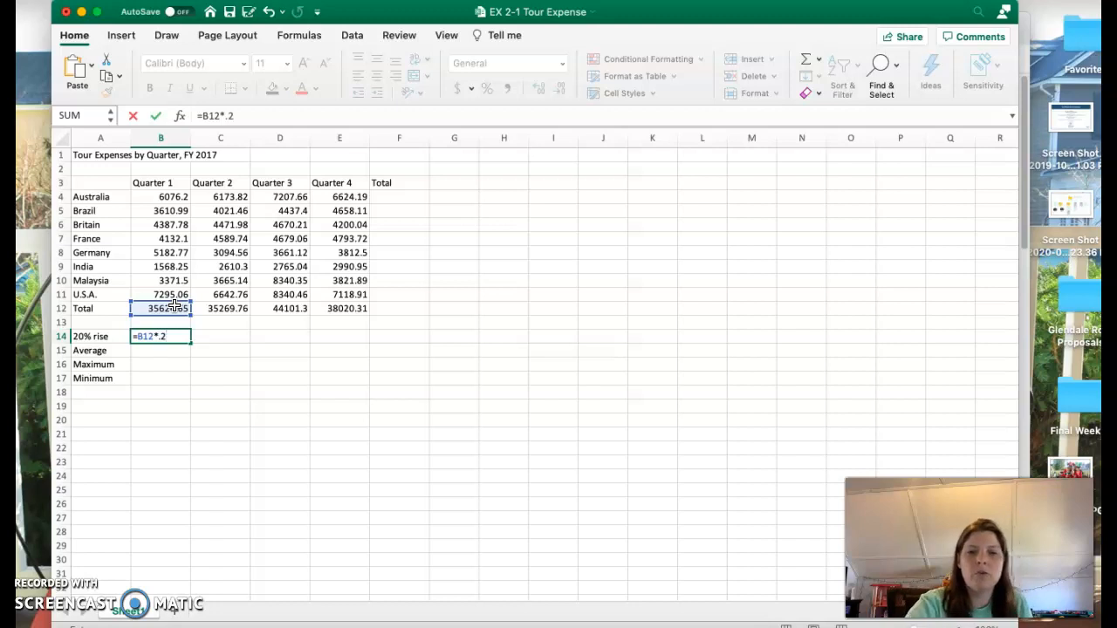
pyautogui.press('Return')
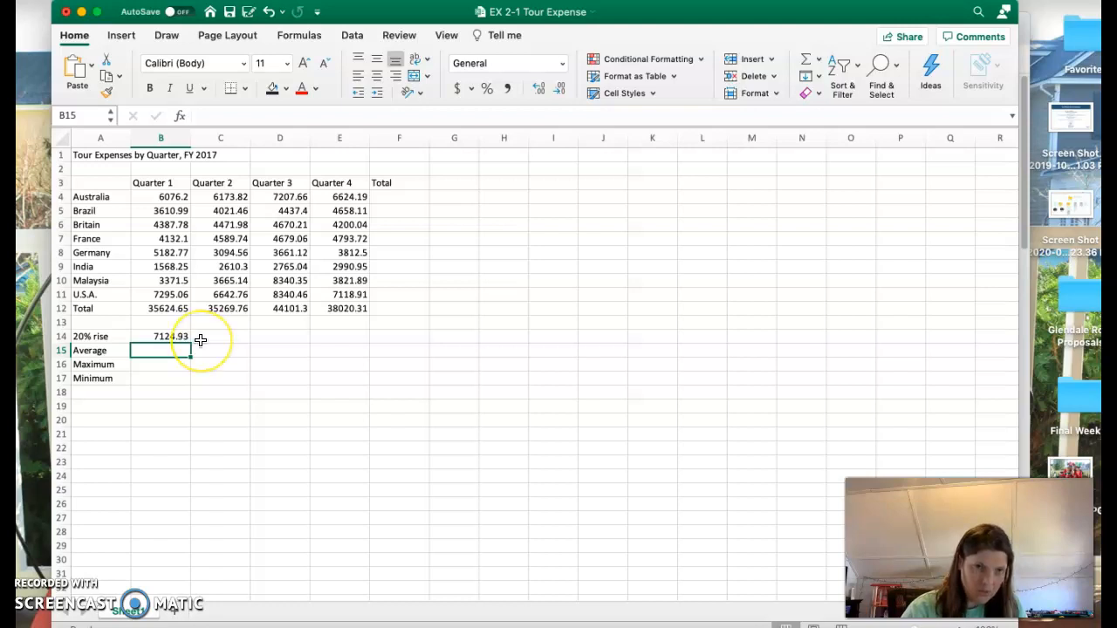
pyautogui.click(175, 336)
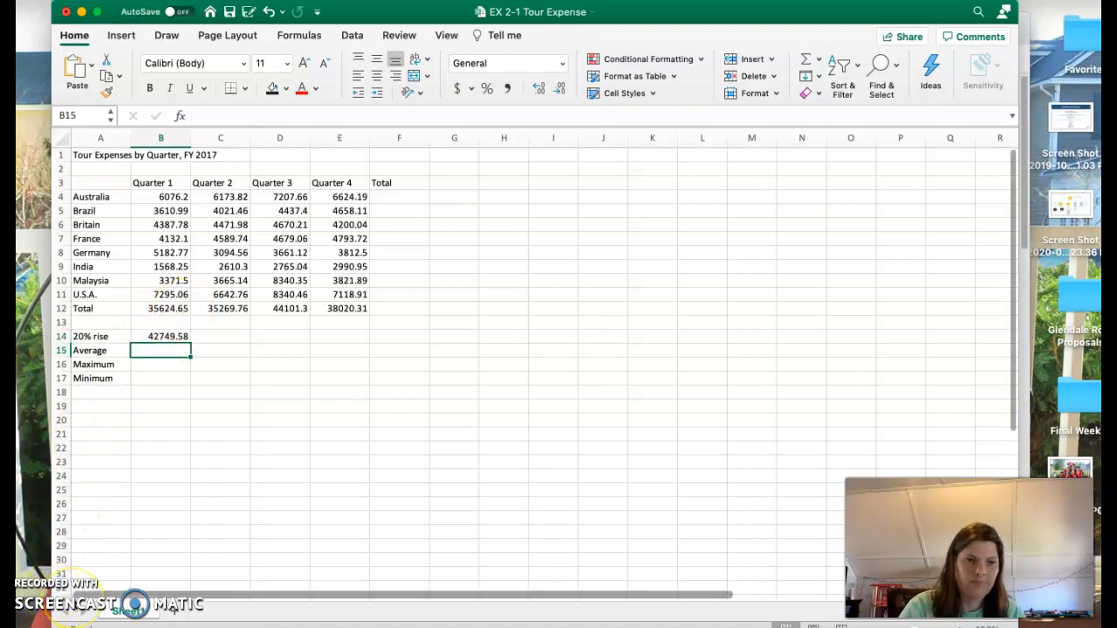
# Calculate the 20% rise for Quarter 2 in C14 with the formula =C12+(C12*.2).
pyautogui.click(214, 336)
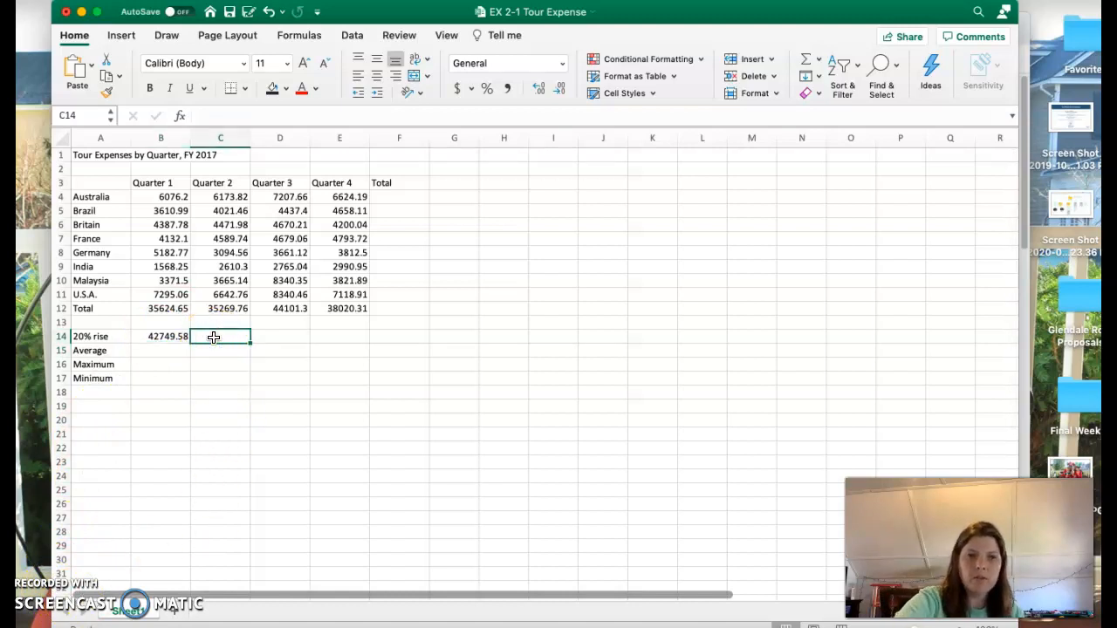
pyautogui.write('=')
pyautogui.click(218, 310)
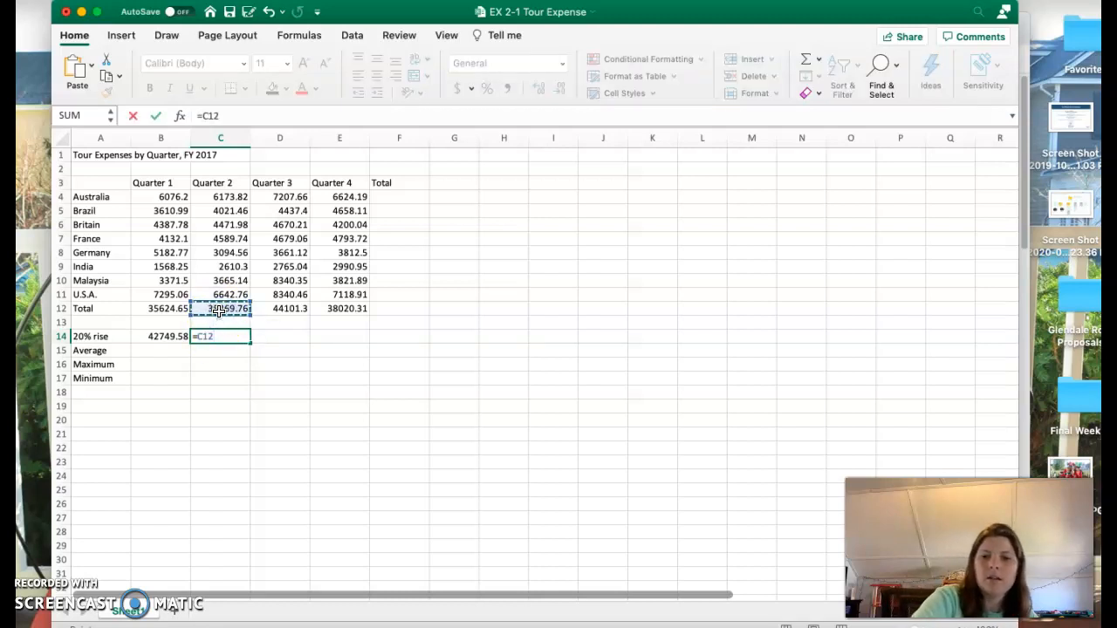
pyautogui.write('+')
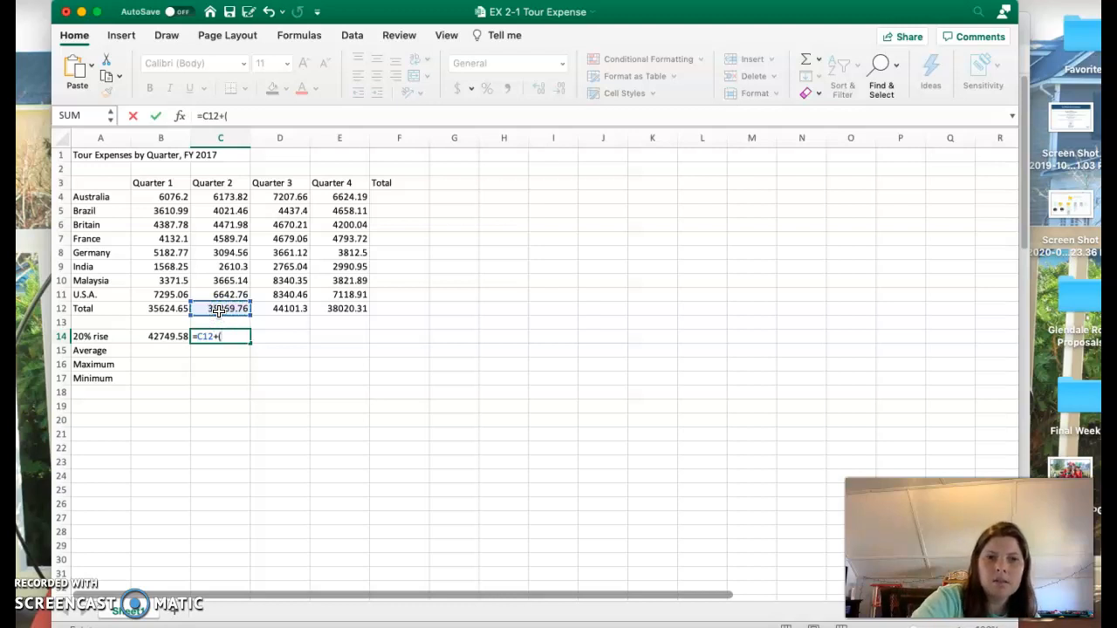
pyautogui.write('(')
pyautogui.click(224, 308)
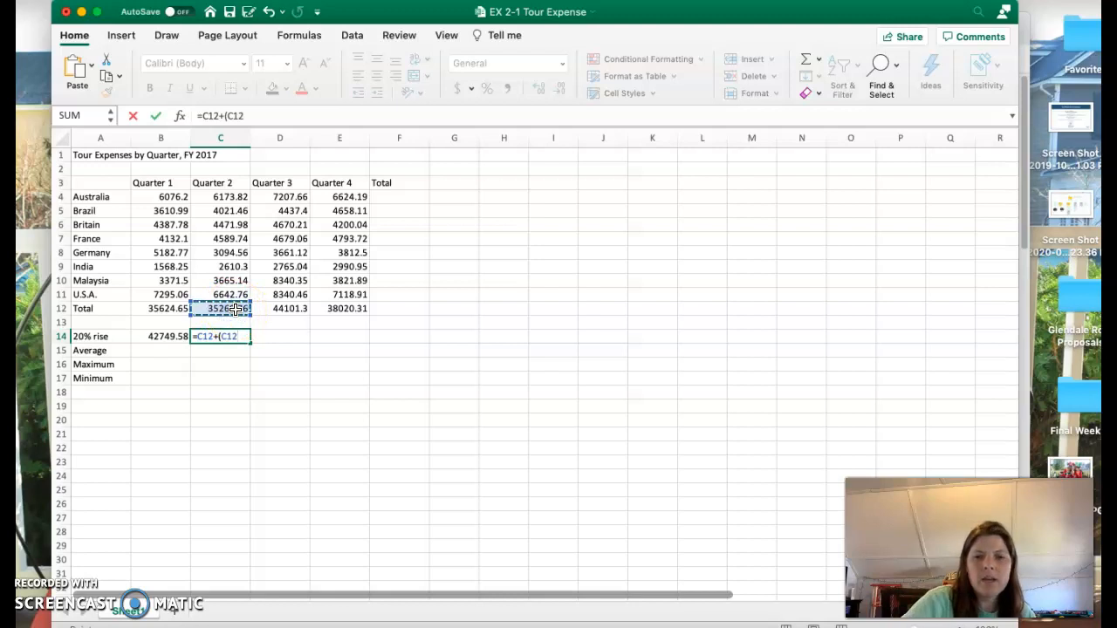
pyautogui.write('*.20)')
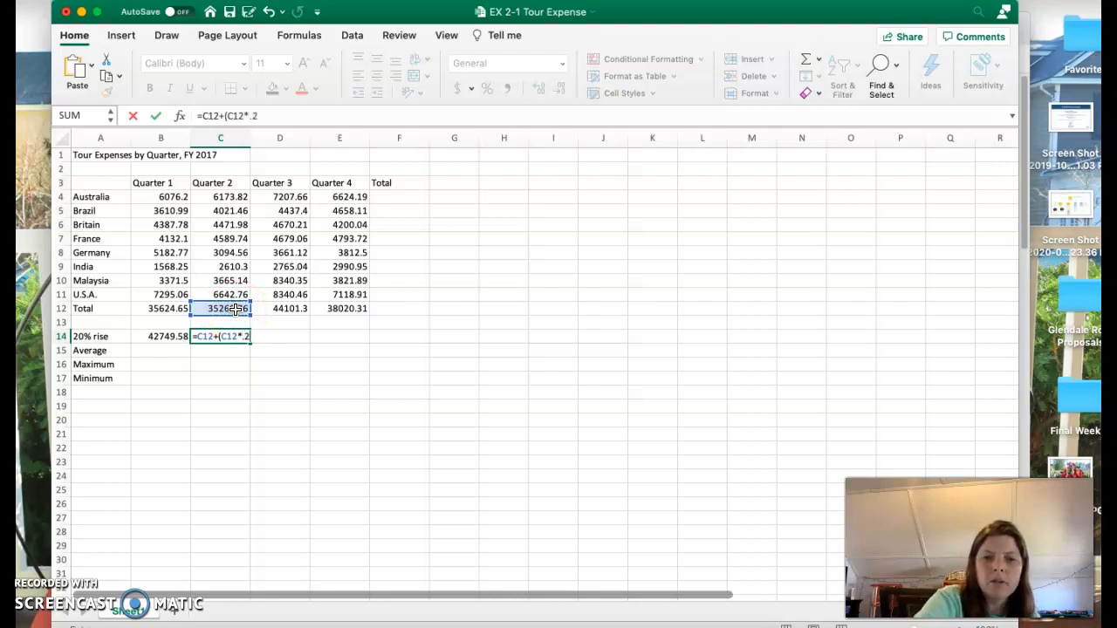
pyautogui.press('Return')
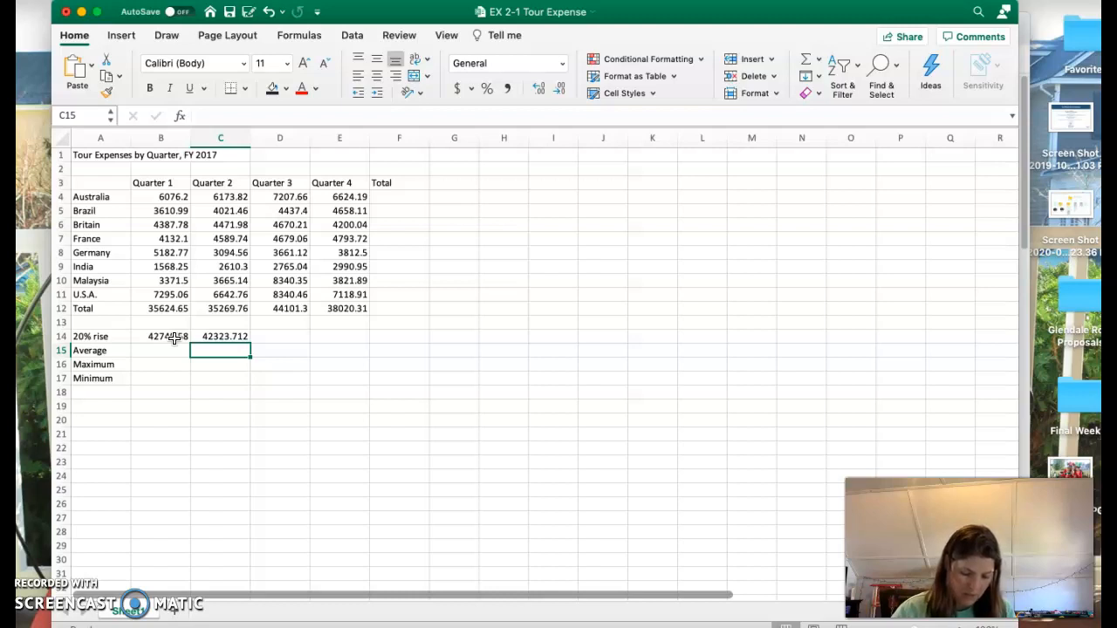
# Copy the 20% rise formula from C14 across to E14 and check the Quarter 3 formula.
pyautogui.click(225, 337)
pyautogui.moveTo(250, 340); pyautogui.dragTo(344, 340)
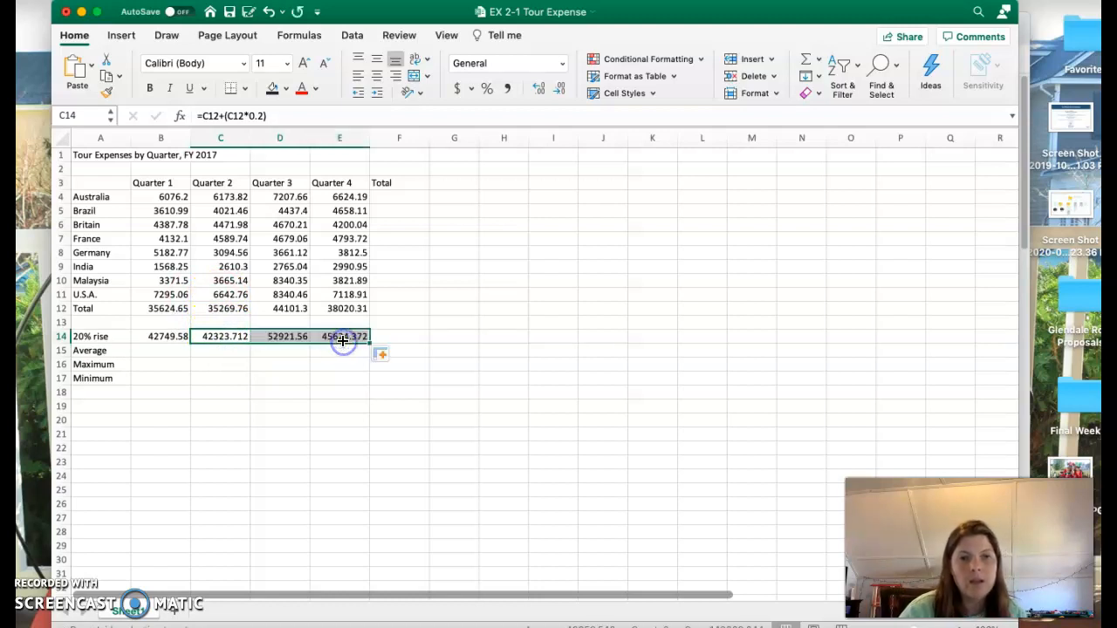
pyautogui.click(279, 337)
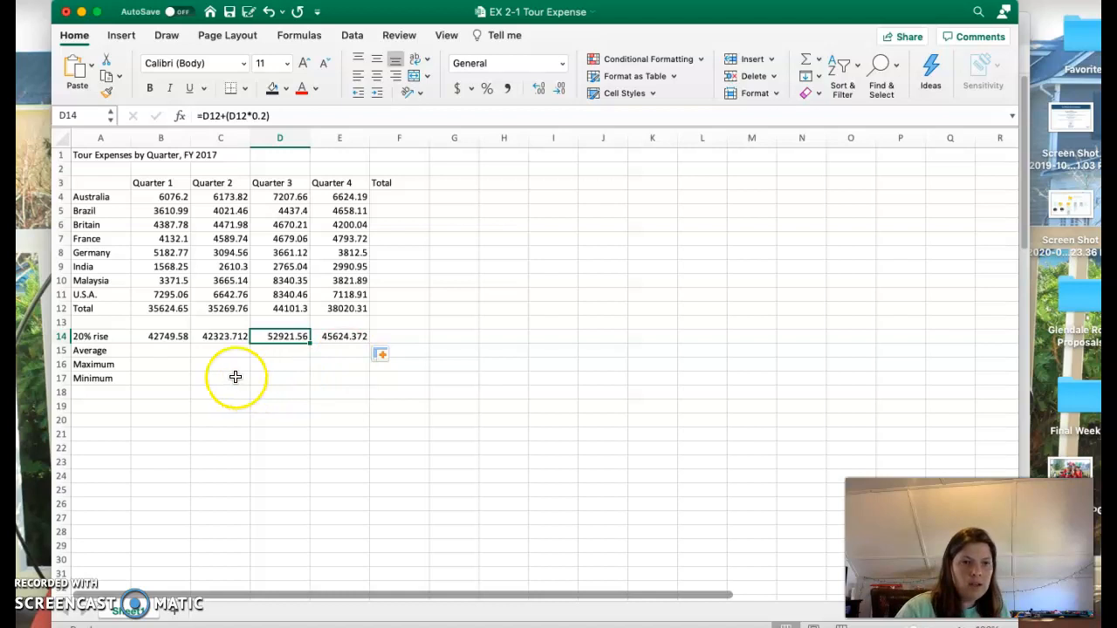
# Average the Quarter 1 expenses in B15 with =AVERAGE(B4:B11) and copy the formula across to E15.
pyautogui.click(166, 349)
pyautogui.write('=')
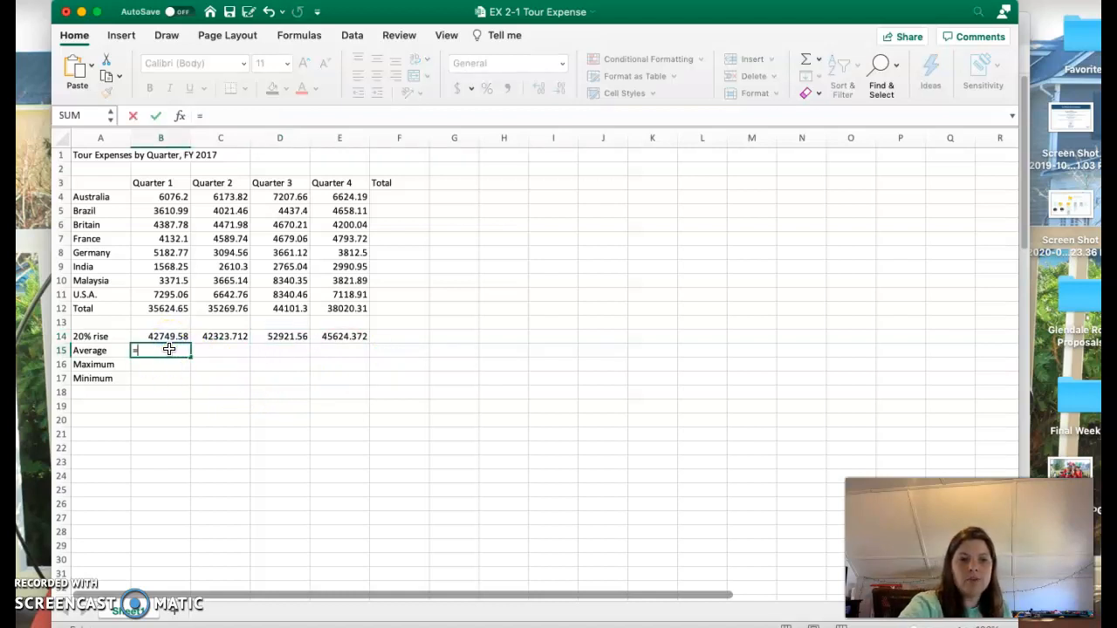
pyautogui.write('avera')
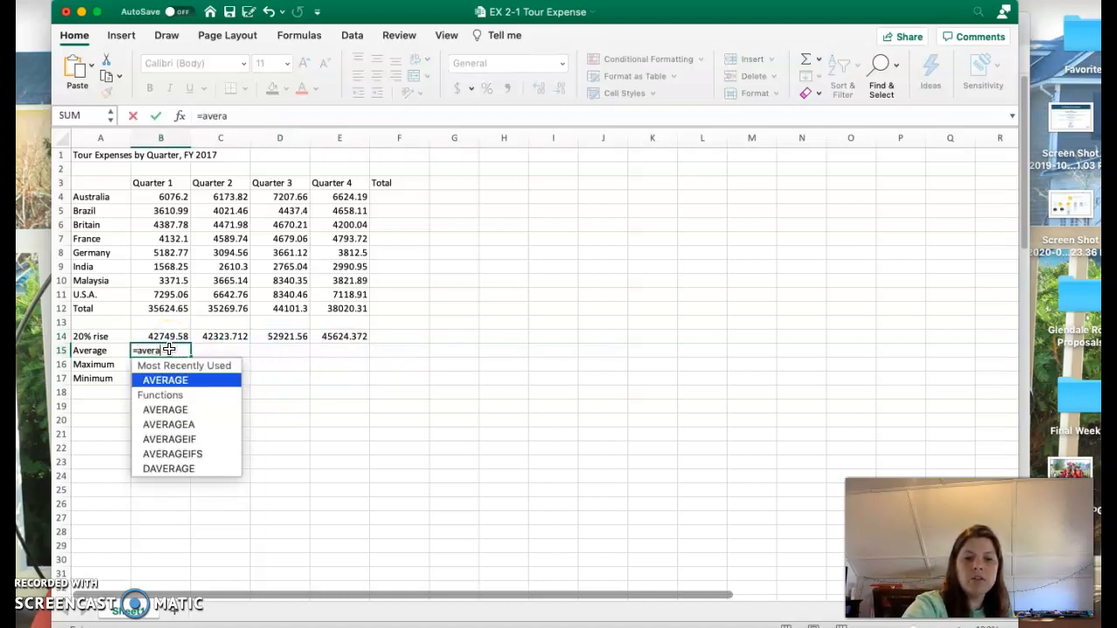
pyautogui.write('ge(')
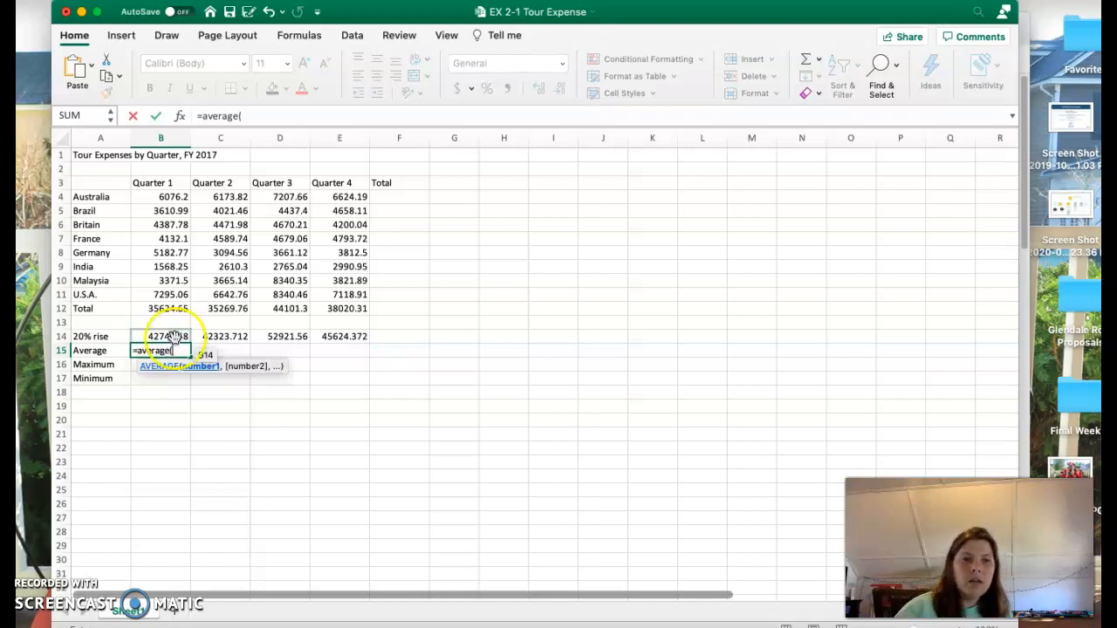
pyautogui.click(177, 199)
pyautogui.moveTo(181, 210); pyautogui.dragTo(174, 298)
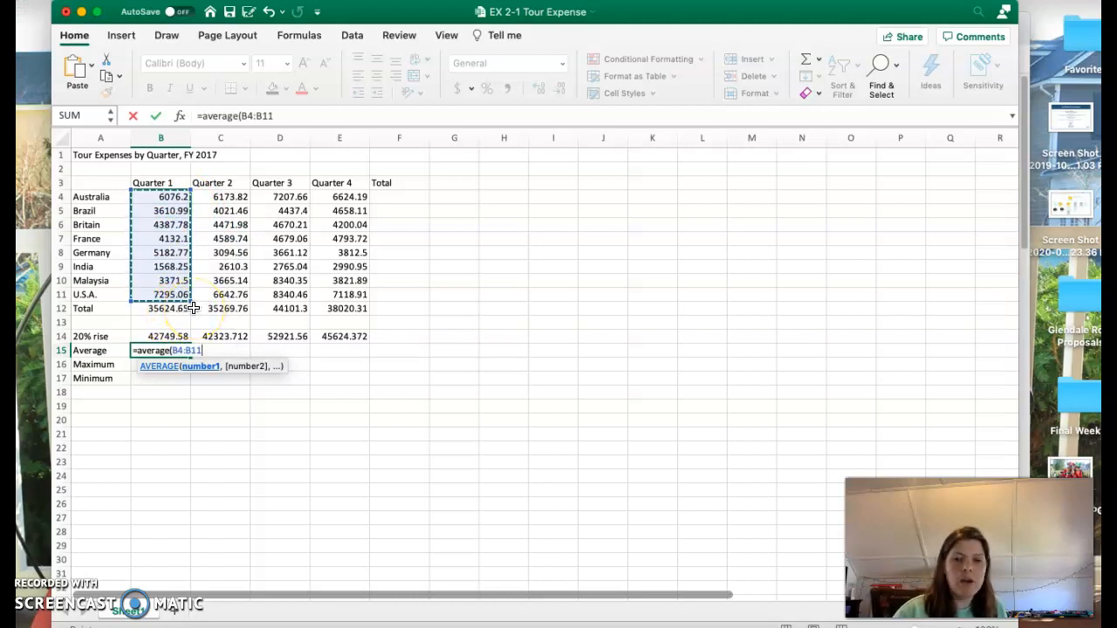
pyautogui.write(')')
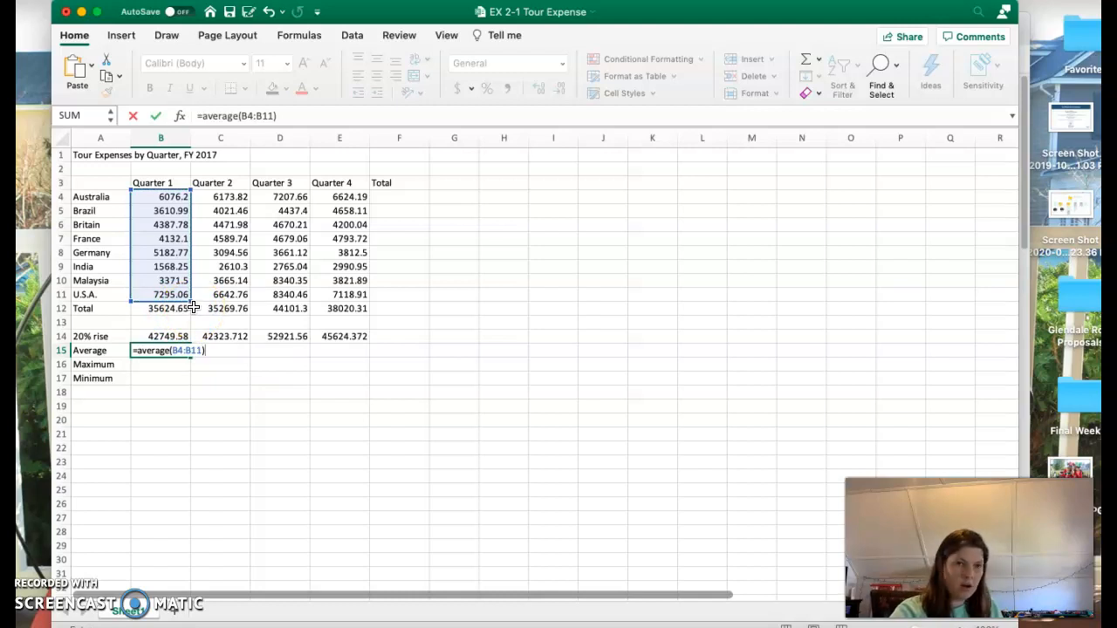
pyautogui.press('Return')
pyautogui.click(181, 351)
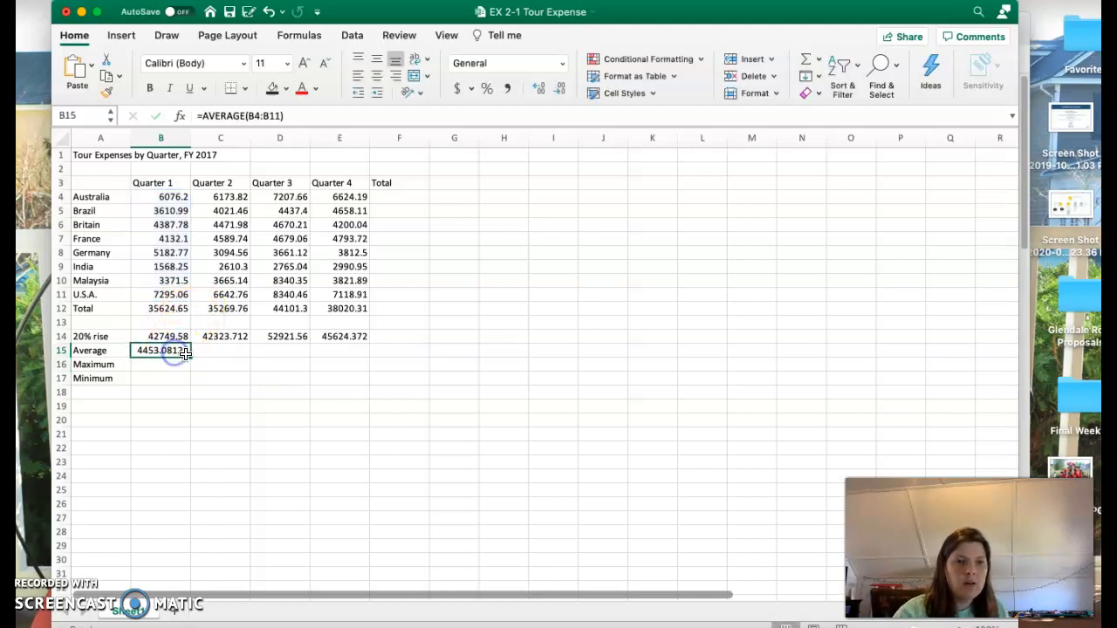
pyautogui.moveTo(186, 353); pyautogui.dragTo(368, 359)
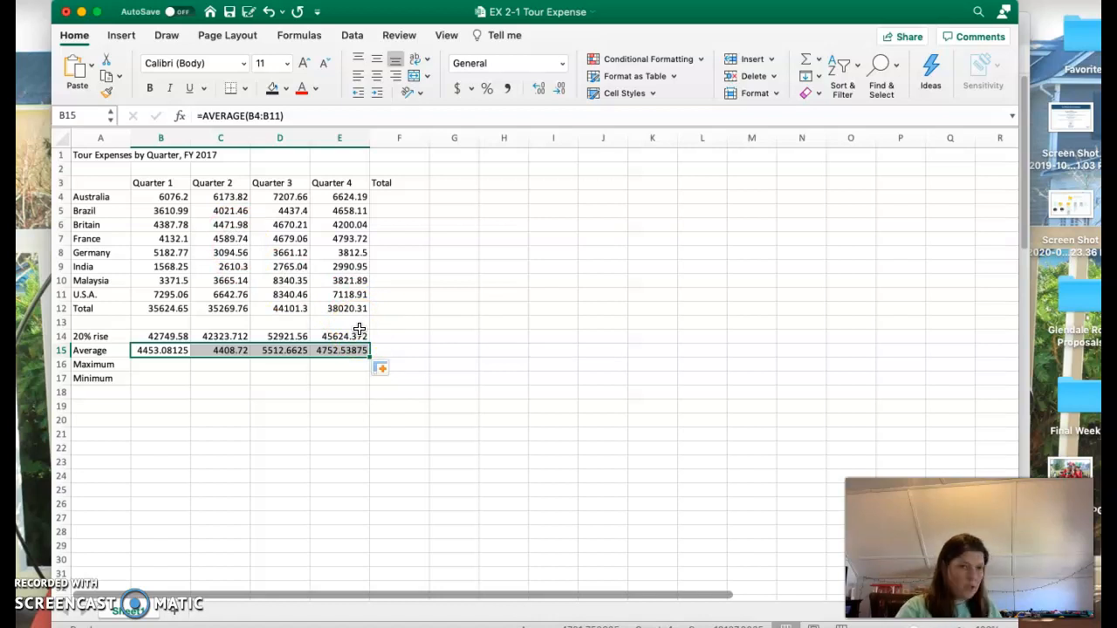
# Find the Quarter 1 maximum in B16 with =MAX(B4:B11) and copy the formula across to E16.
pyautogui.click(170, 366)
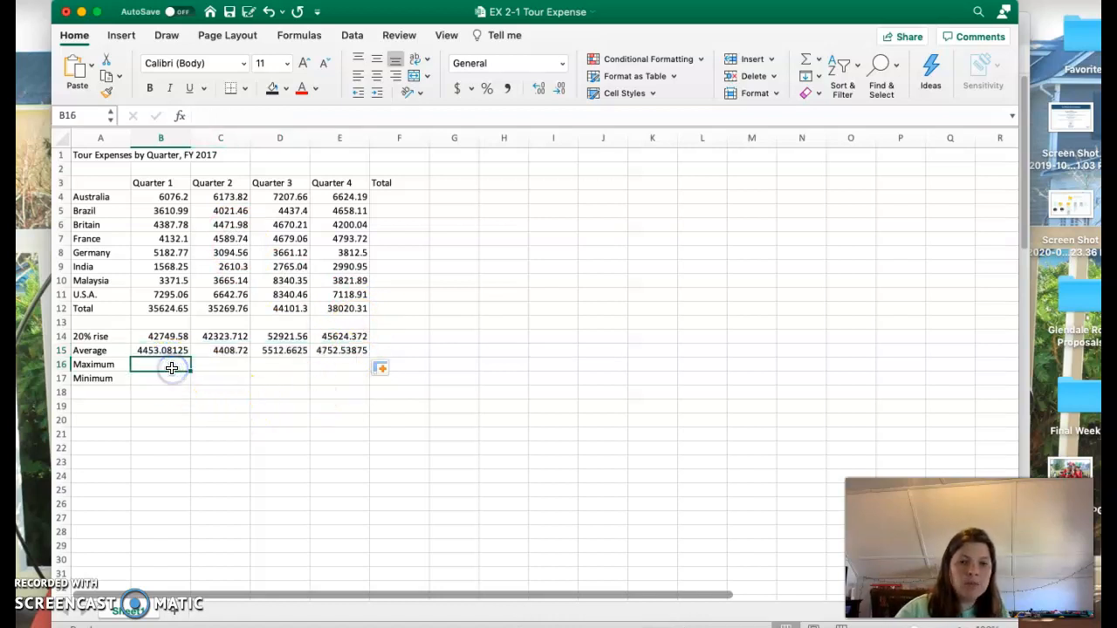
pyautogui.write('=')
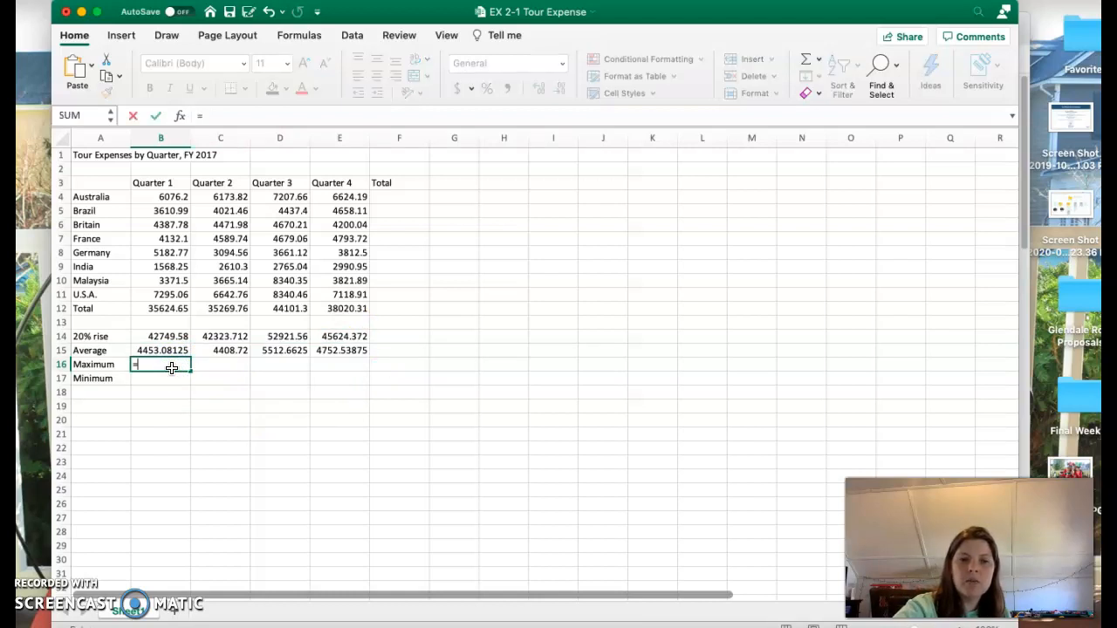
pyautogui.write('max')
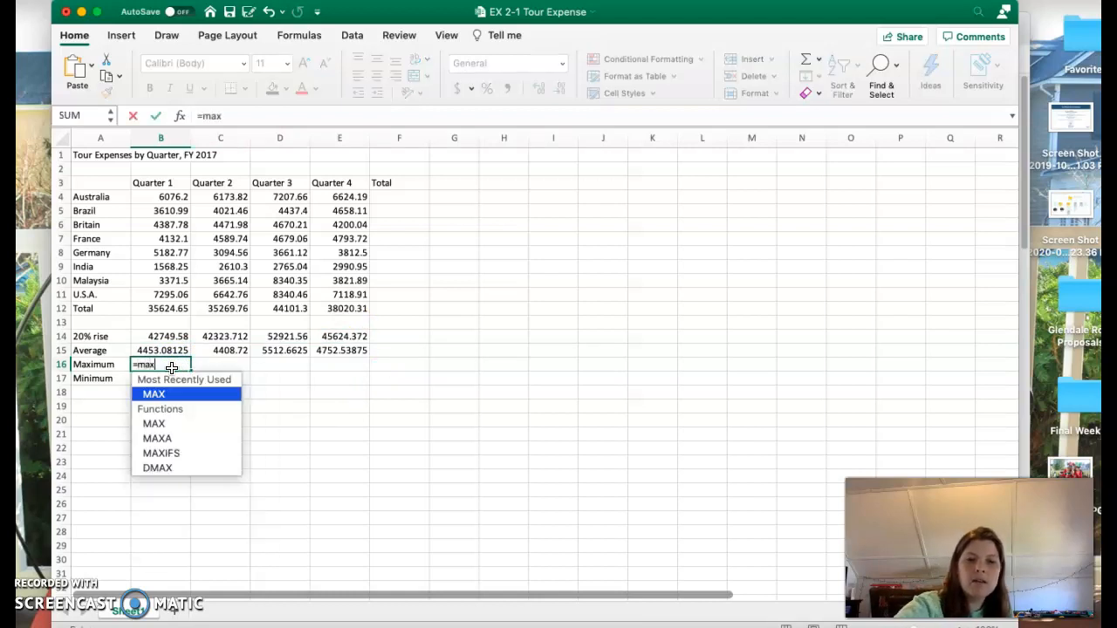
pyautogui.write('(')
pyautogui.moveTo(175, 197); pyautogui.dragTo(178, 301)
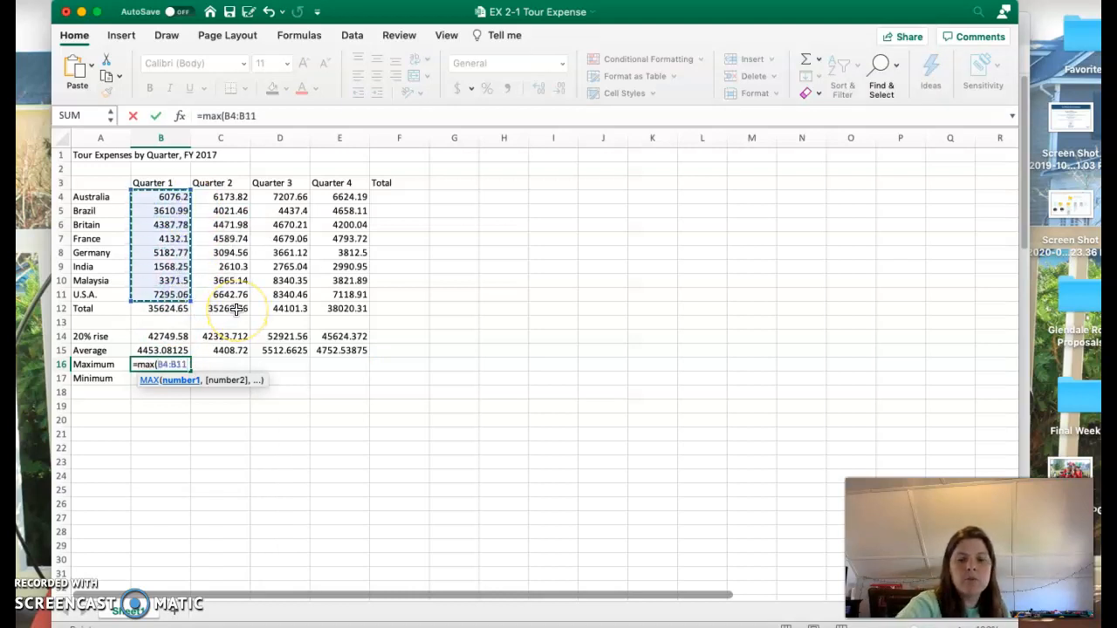
pyautogui.write(')')
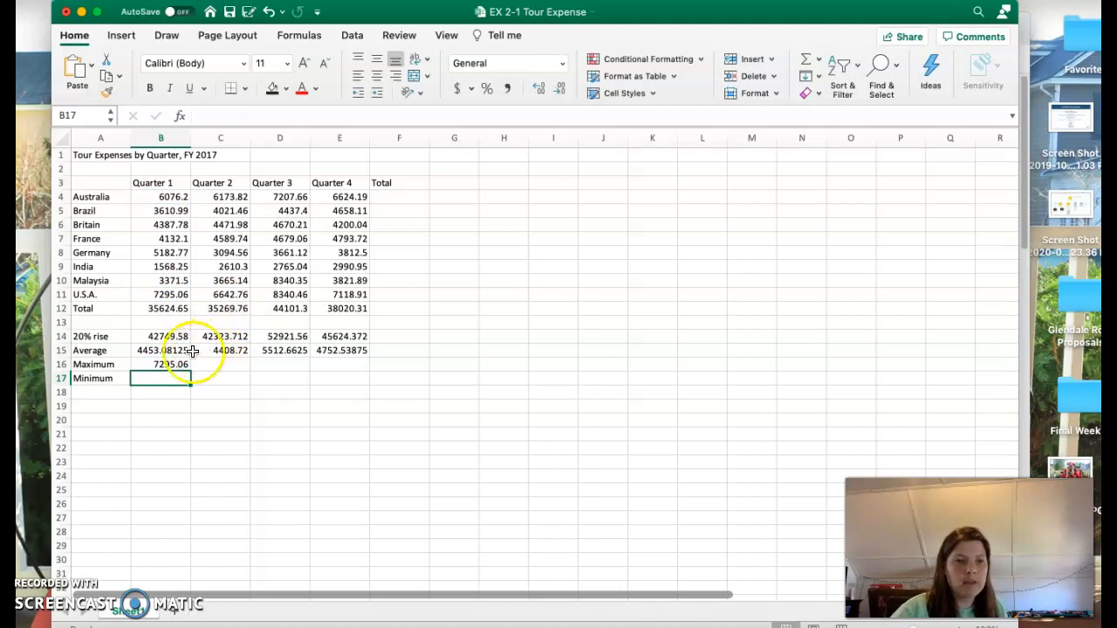
pyautogui.click(178, 363)
pyautogui.moveTo(192, 372); pyautogui.dragTo(365, 371)
# Find the Quarter 1 minimum in B17 with =MIN(B4:B11) and copy the formula across to E17.
pyautogui.click(141, 377)
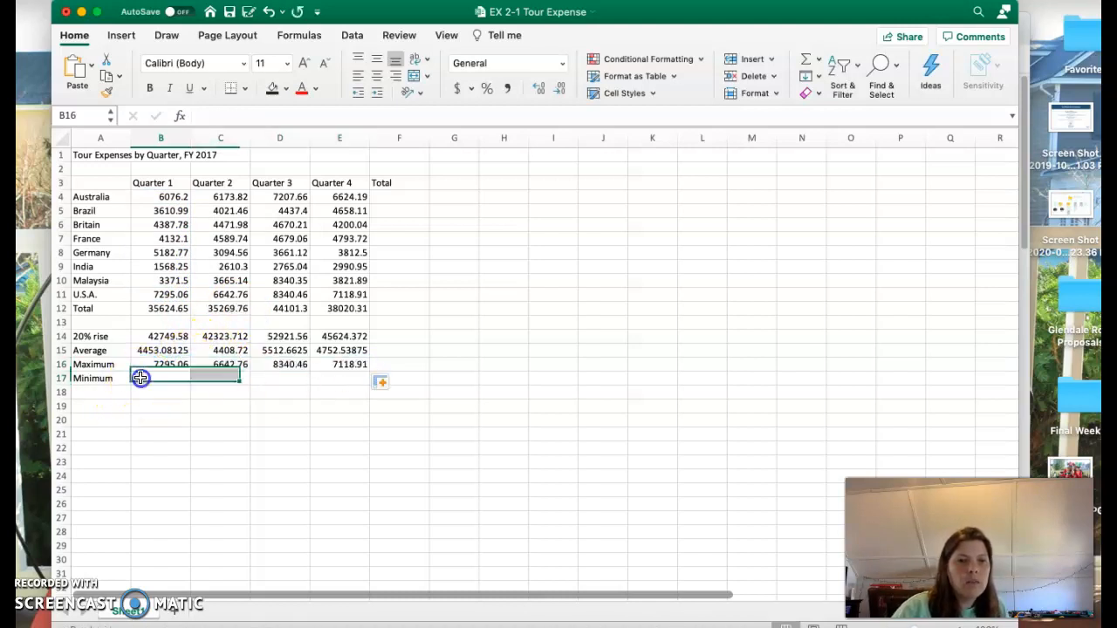
pyautogui.write('=min(')
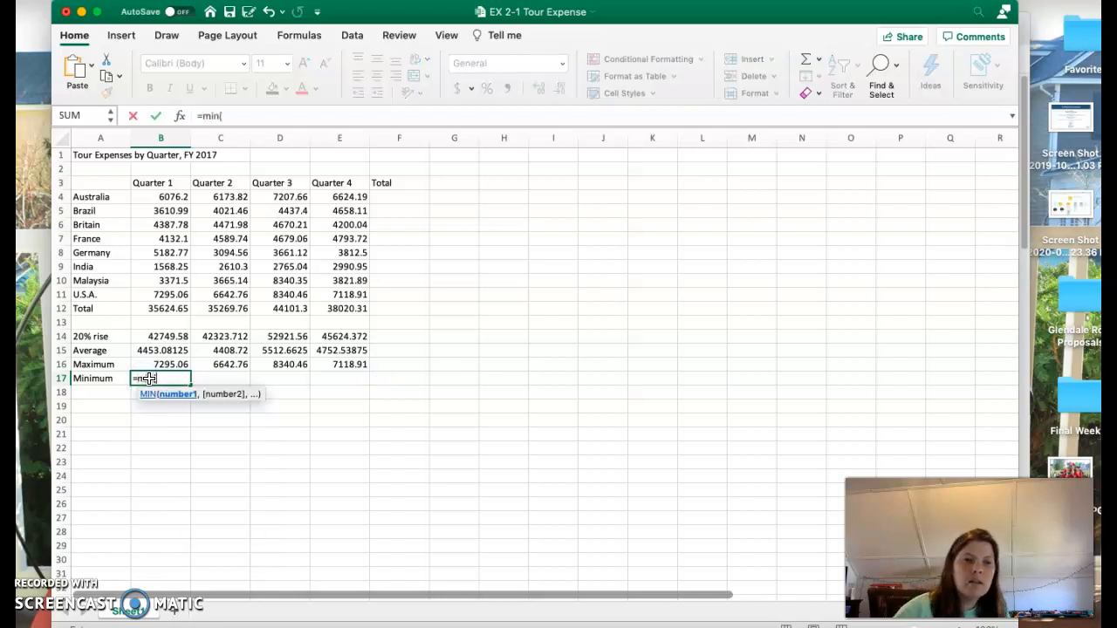
pyautogui.moveTo(161, 197); pyautogui.dragTo(168, 294)
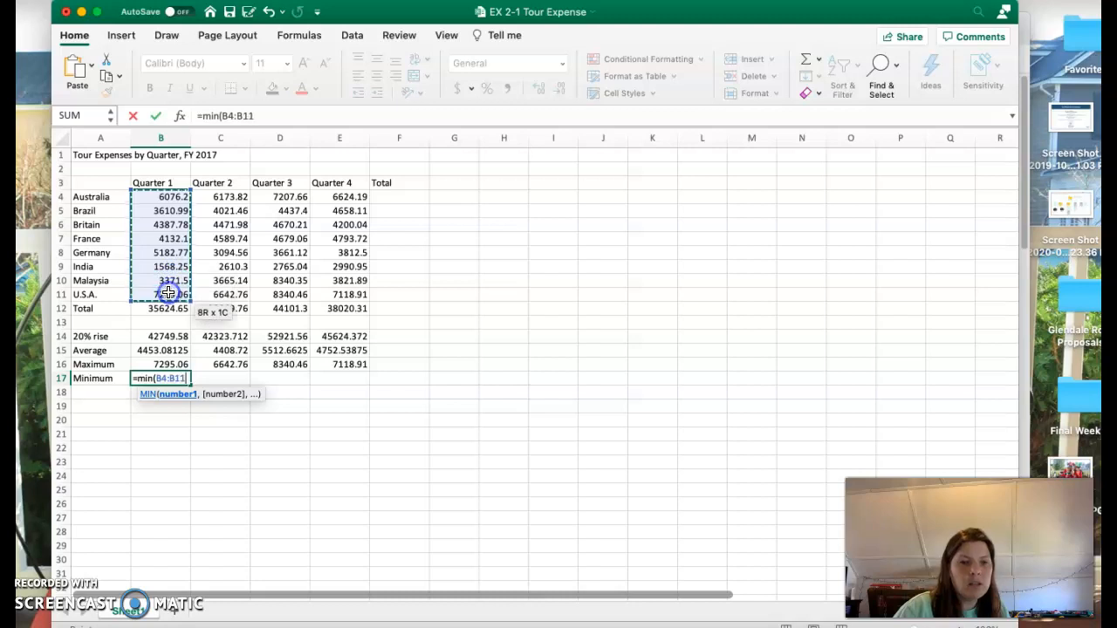
pyautogui.write(')')
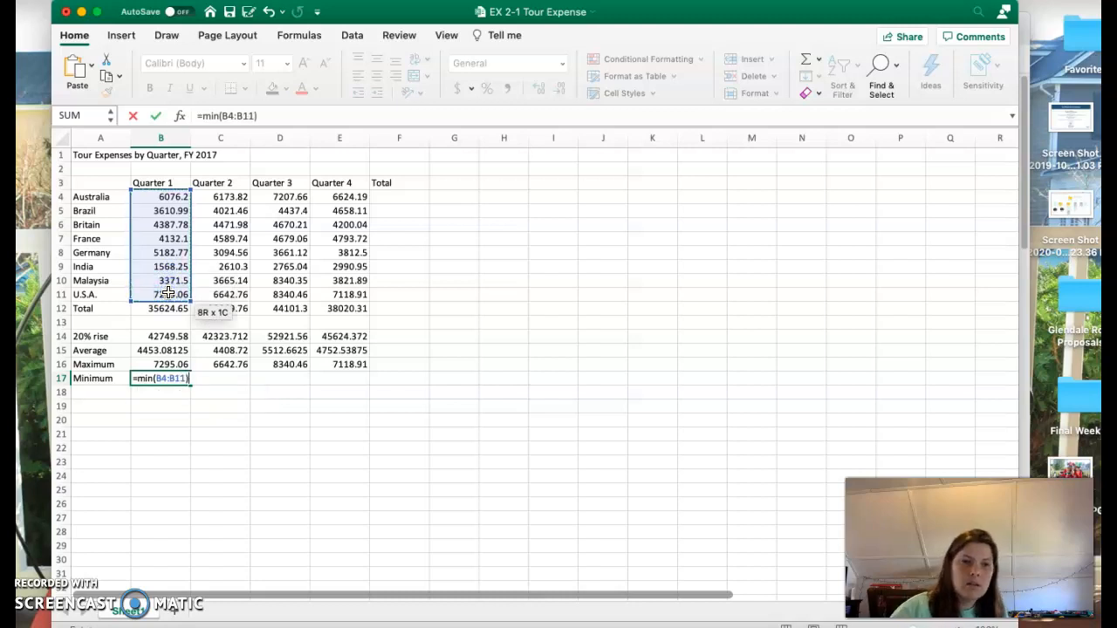
pyautogui.press('Return')
pyautogui.click(185, 379)
pyautogui.moveTo(191, 380); pyautogui.dragTo(359, 387)
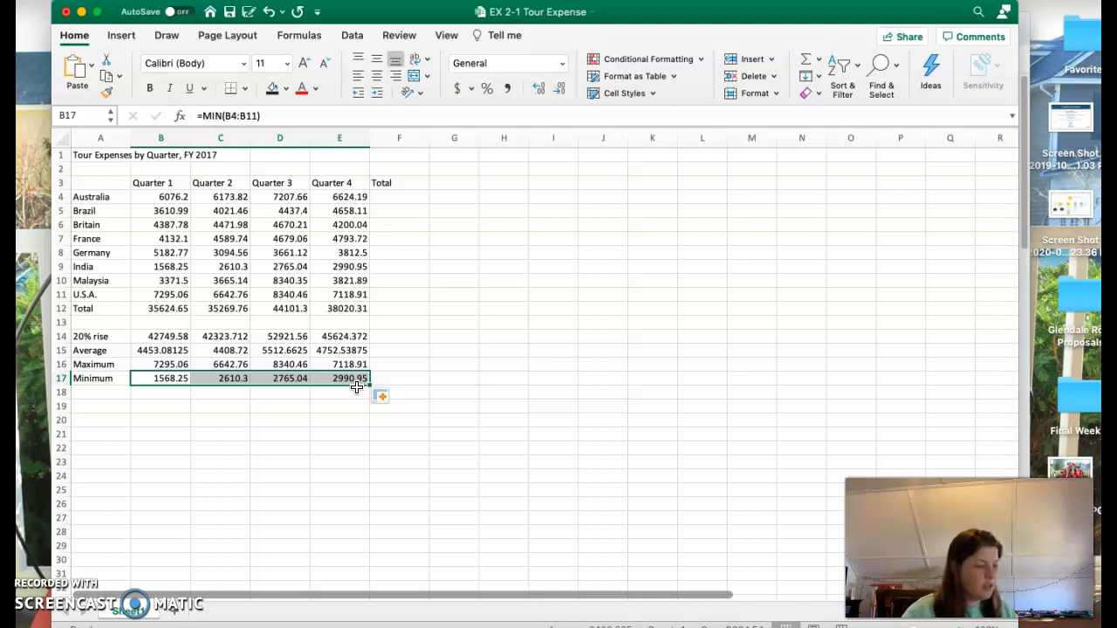
# Paste a copy of the quarter headings from B3:E3 into row 19 starting at B19, and clear the pasted cells.
pyautogui.click(174, 197)
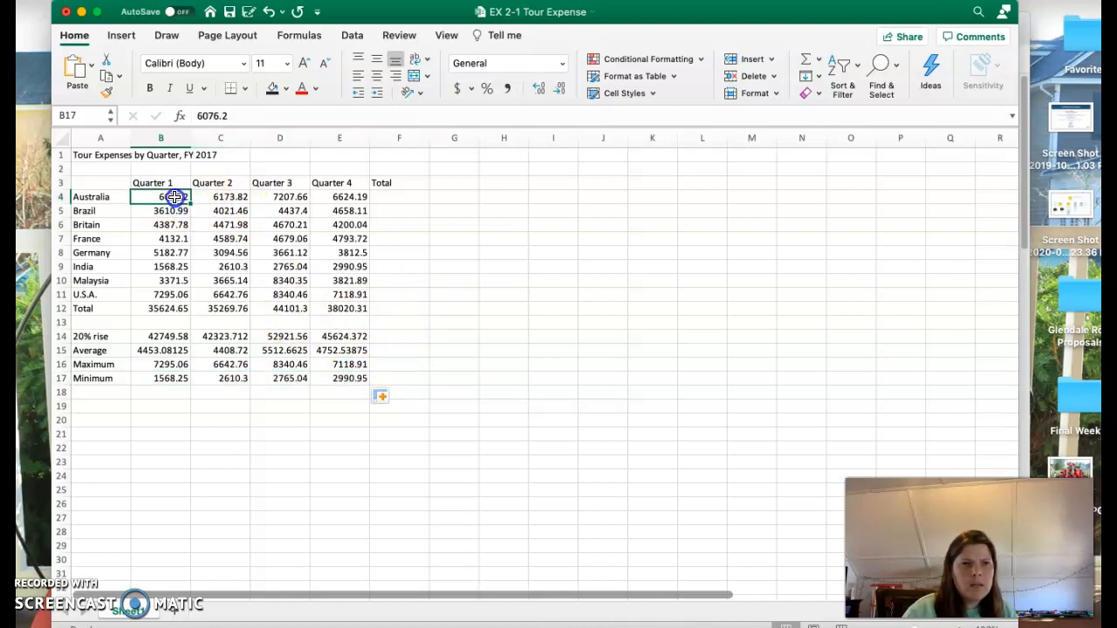
pyautogui.click(163, 183)
pyautogui.moveTo(162, 183); pyautogui.dragTo(353, 183)
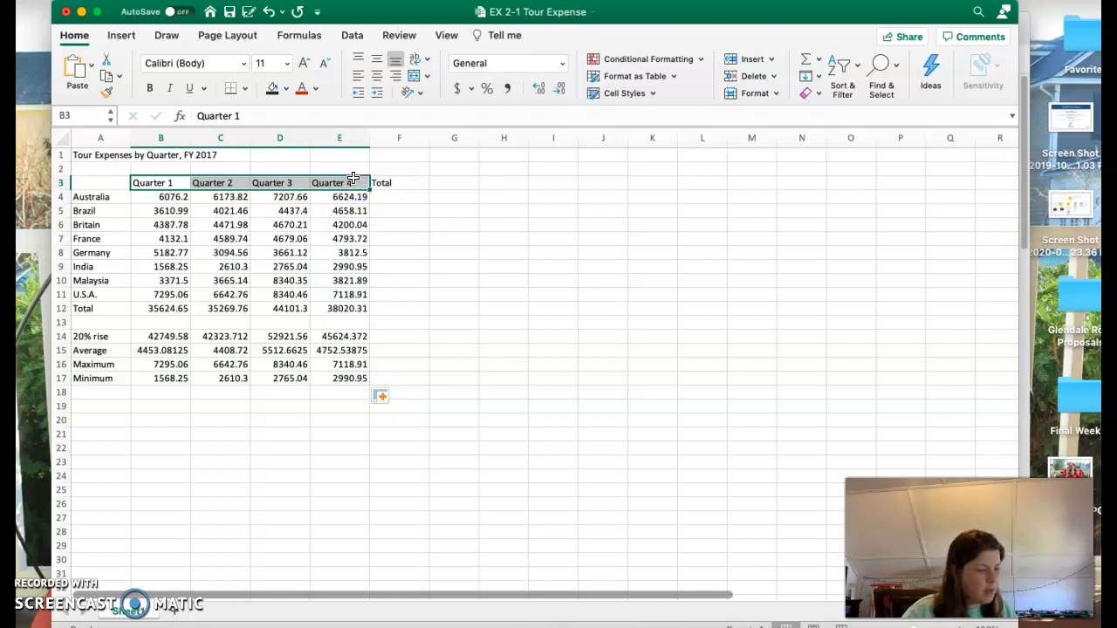
pyautogui.rightClick(346, 182)
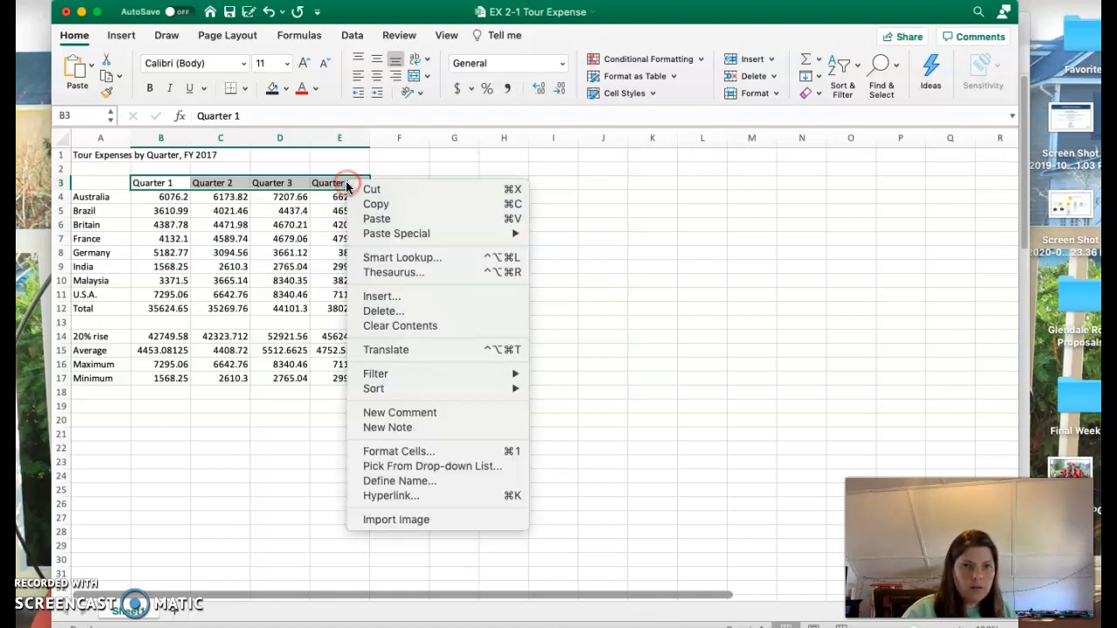
pyautogui.click(397, 207)
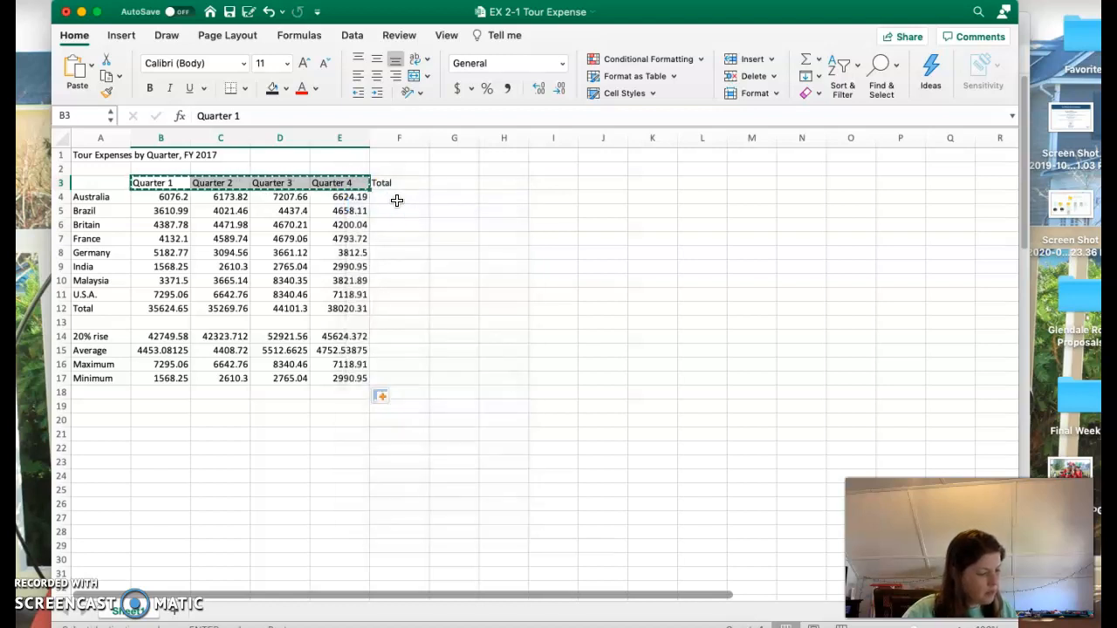
pyautogui.click(164, 407)
pyautogui.rightClick(163, 407)
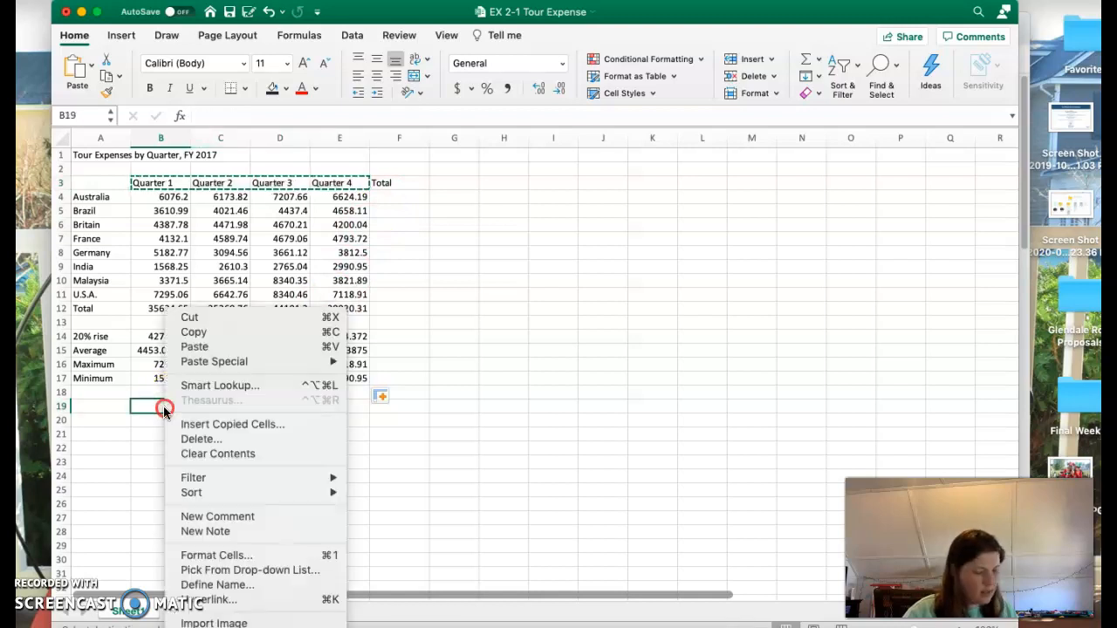
pyautogui.click(227, 353)
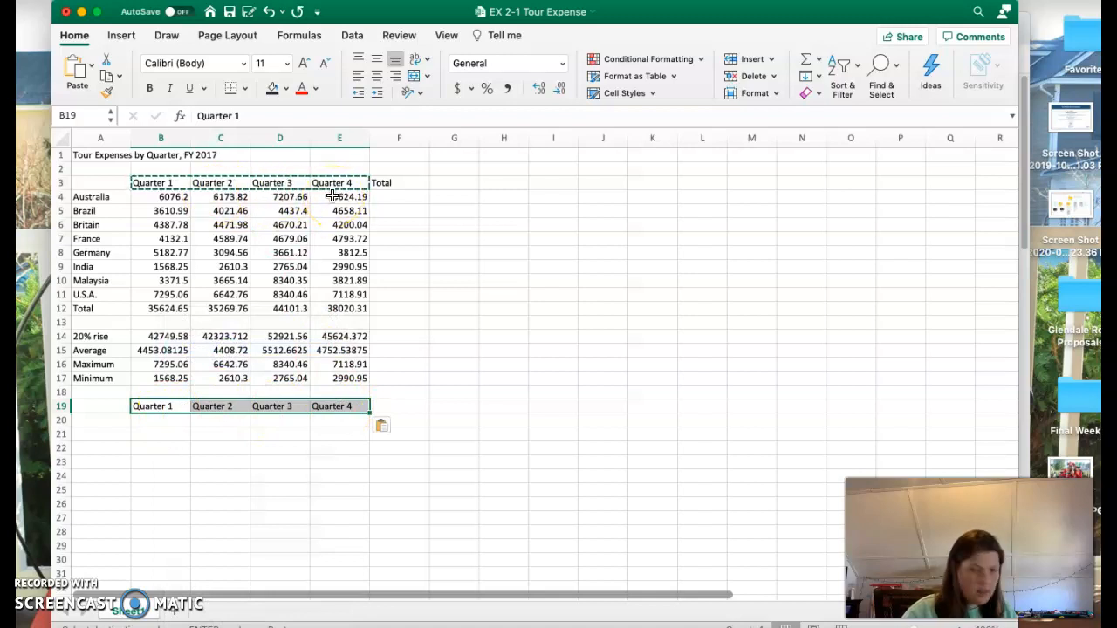
pyautogui.press('Delete')
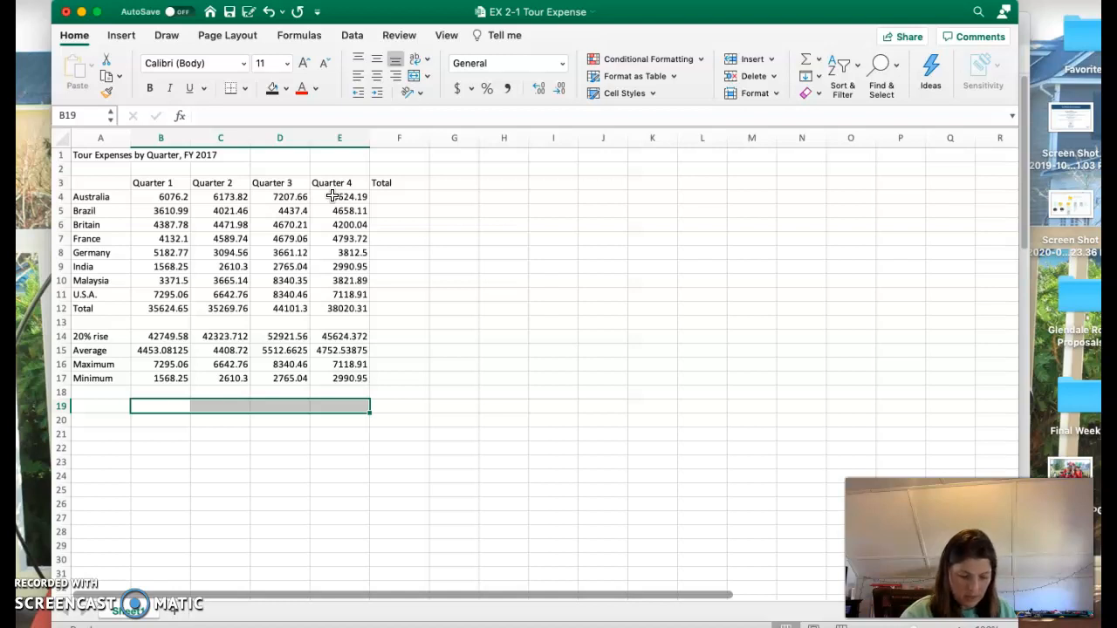
# Copy the Quarter 1 to Quarter 4 headings in B3:E3 and insert the copied cells at B20.
pyautogui.rightClick(173, 422)
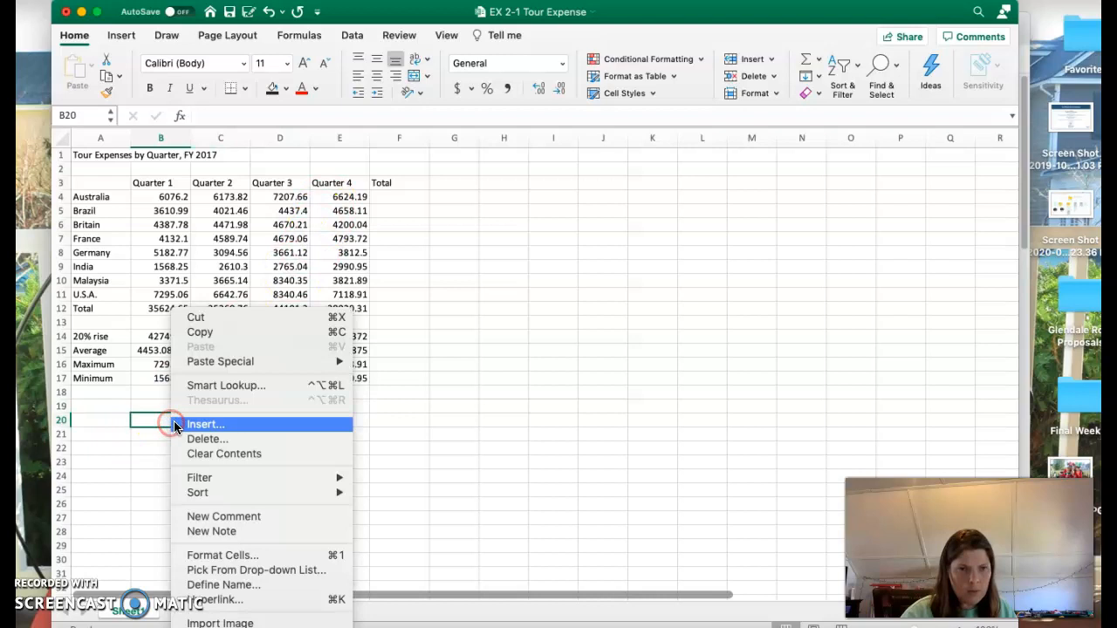
pyautogui.moveTo(243, 365)
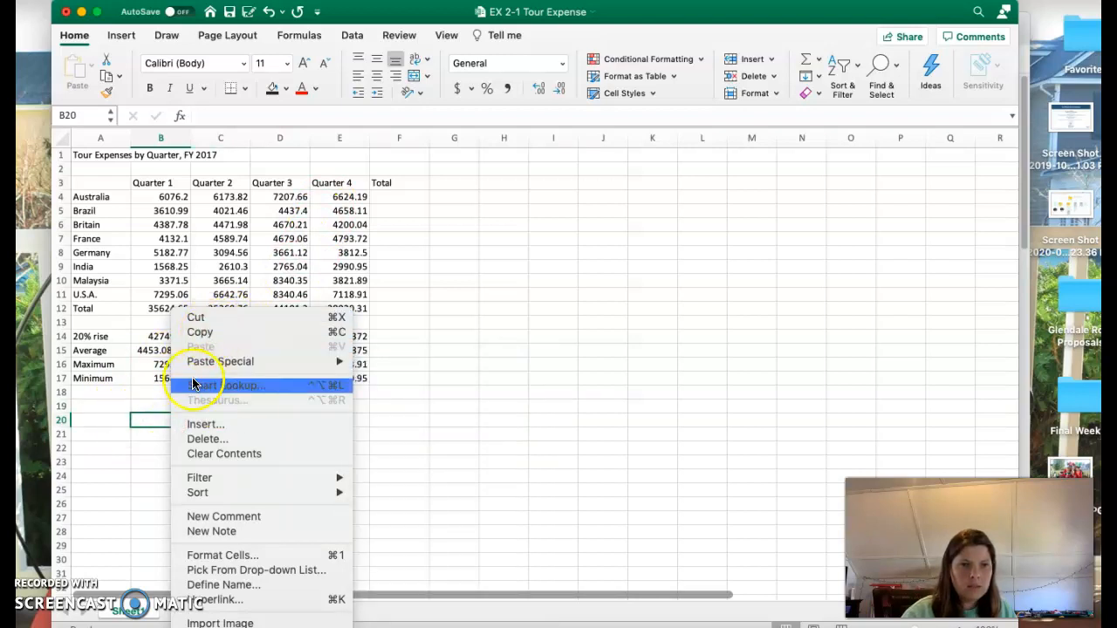
pyautogui.click(151, 183)
pyautogui.moveTo(151, 183); pyautogui.dragTo(335, 187)
pyautogui.rightClick(335, 188)
pyautogui.click(381, 205)
pyautogui.click(158, 422)
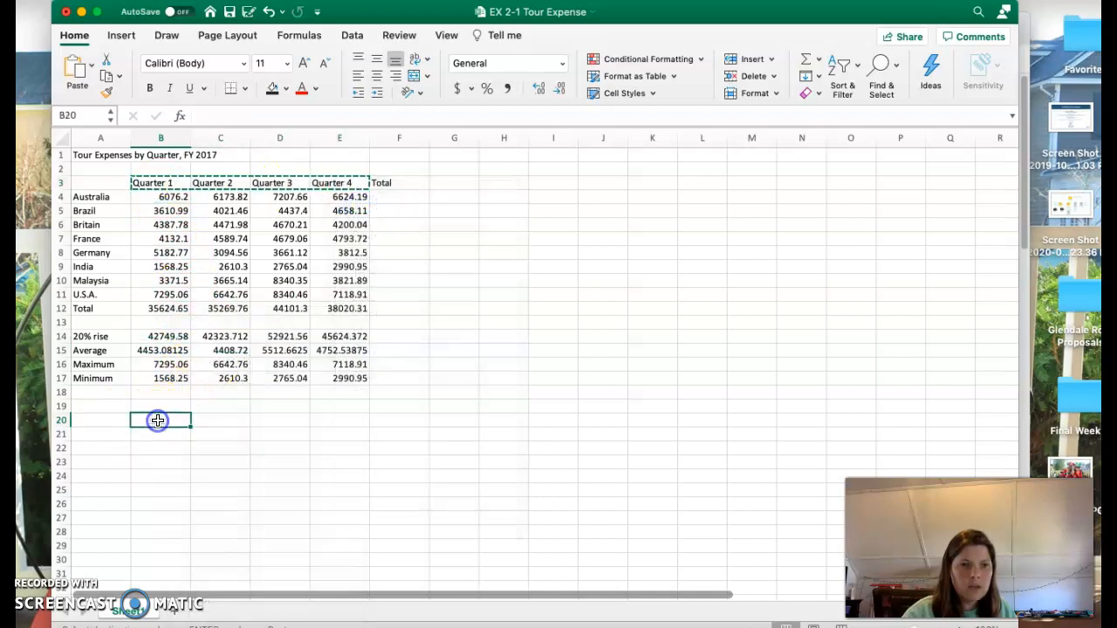
pyautogui.rightClick(158, 423)
pyautogui.click(226, 424)
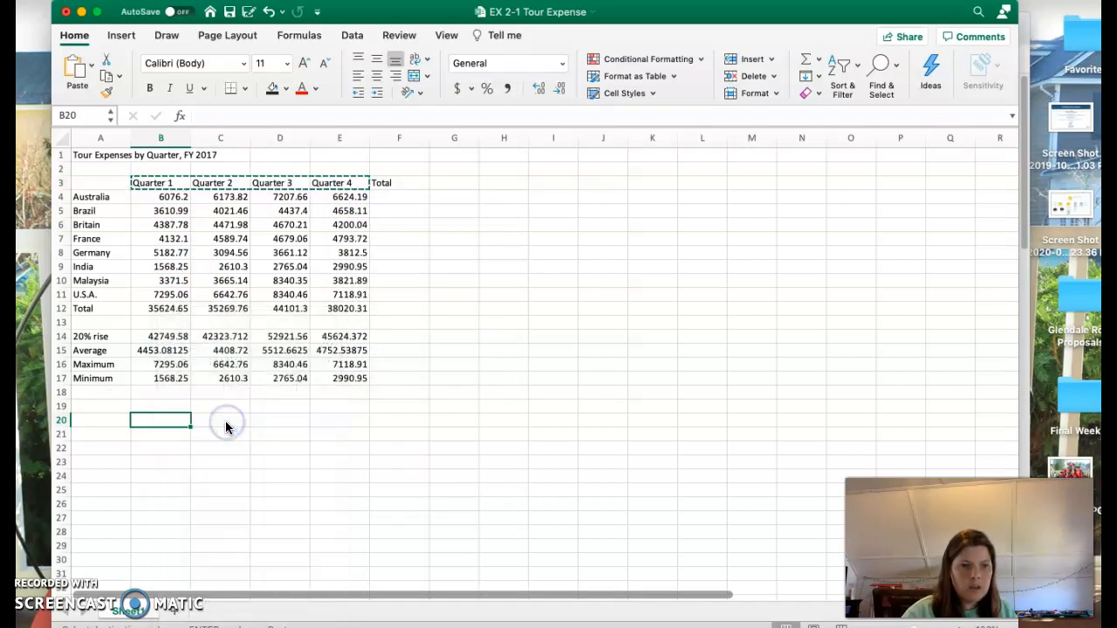
pyautogui.click(251, 451)
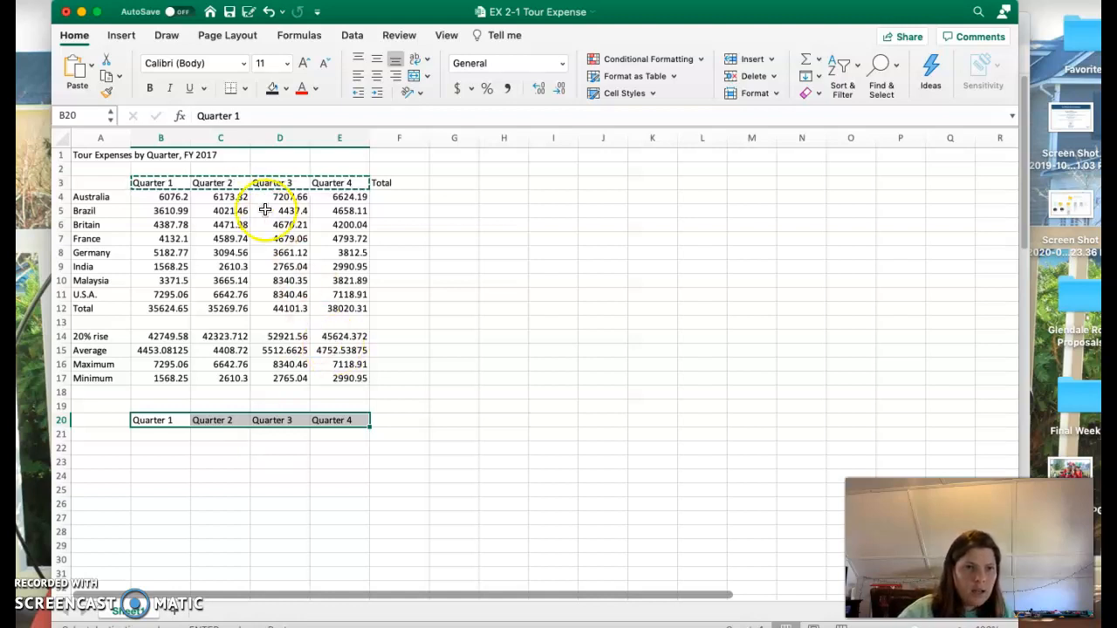
pyautogui.click(180, 339)
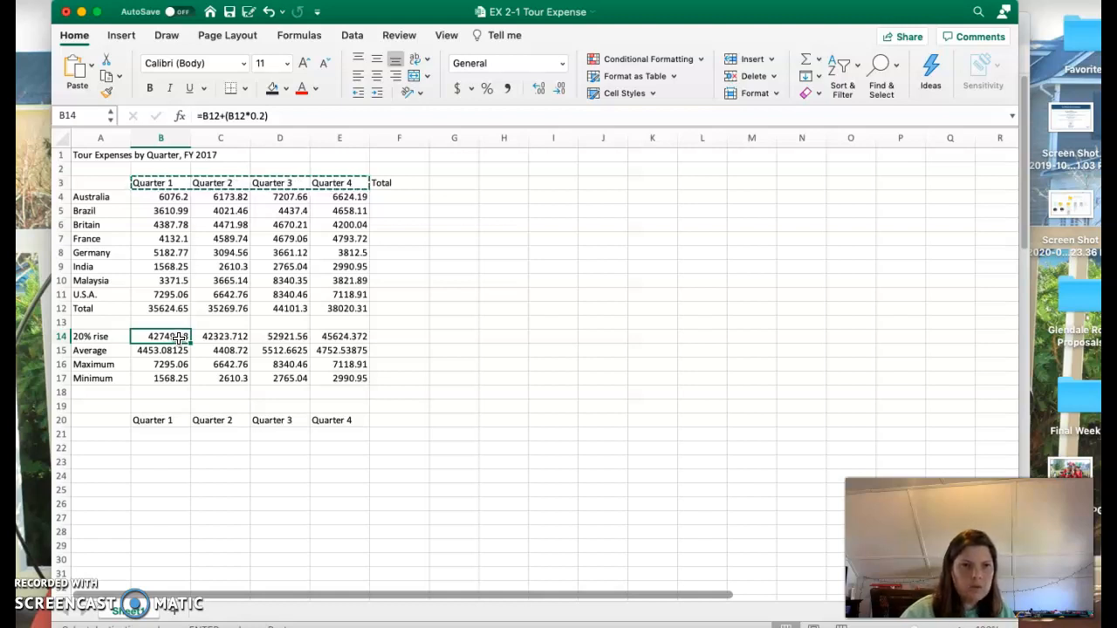
pyautogui.moveTo(179, 338); pyautogui.dragTo(164, 427)
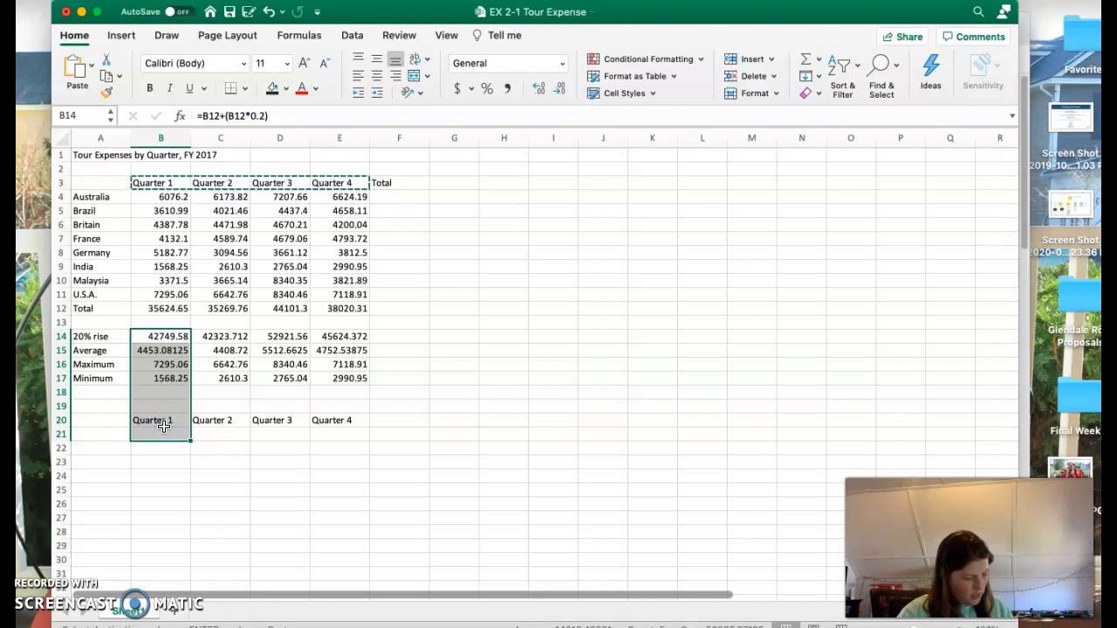
# Label A21 "30% rise" and calculate the Quarter 1 rise in B21 with the formula =B12*1.3.
pyautogui.click(106, 433)
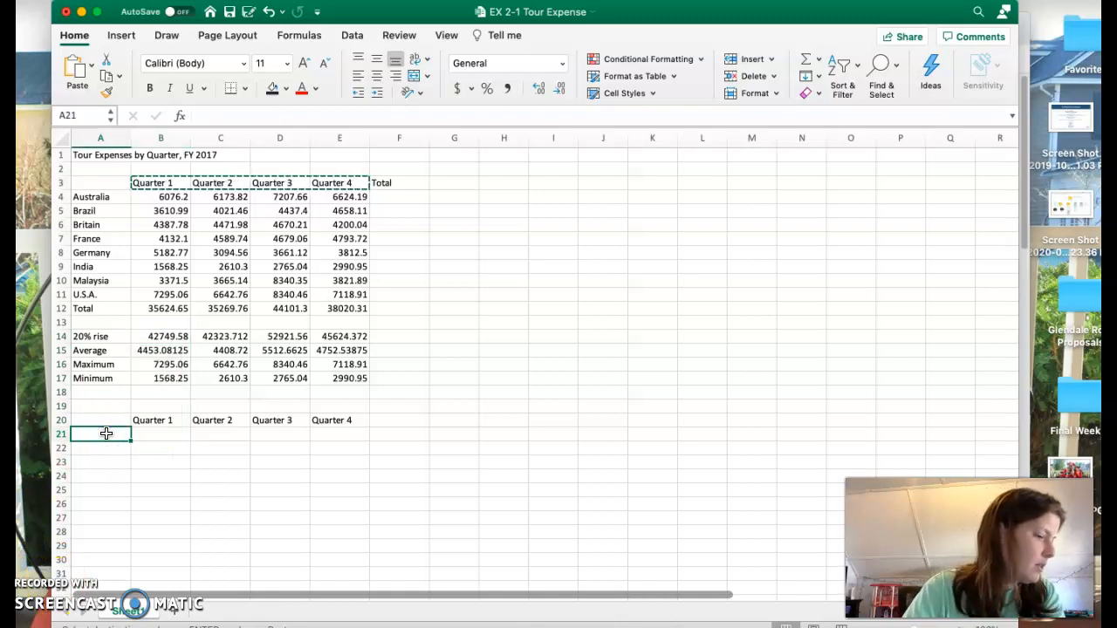
pyautogui.write('30% rise')
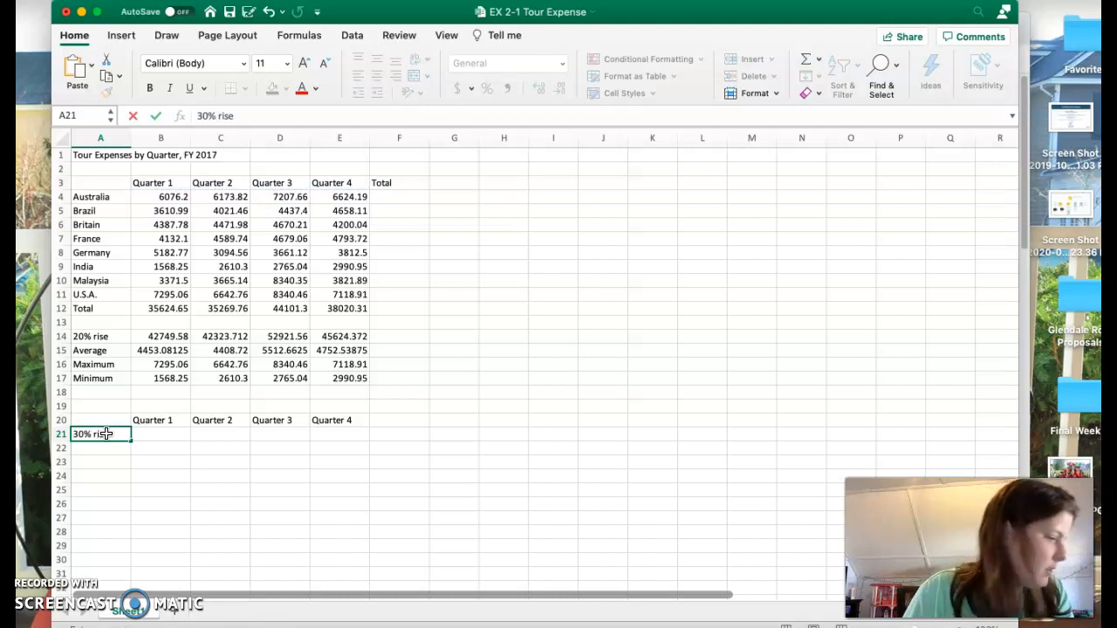
pyautogui.press('Tab')
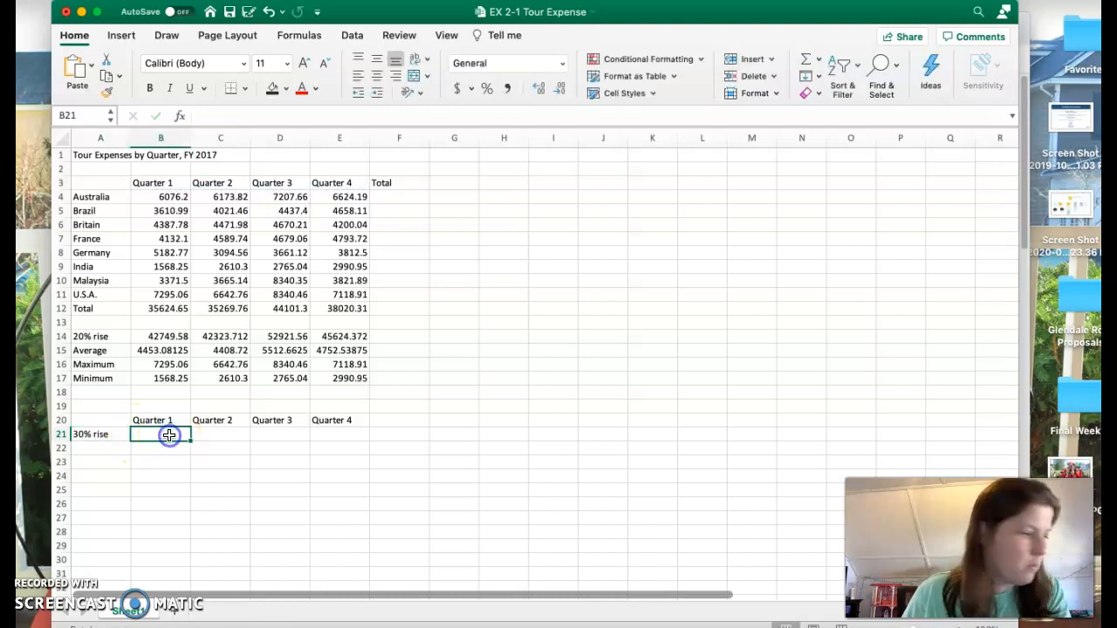
pyautogui.write('=')
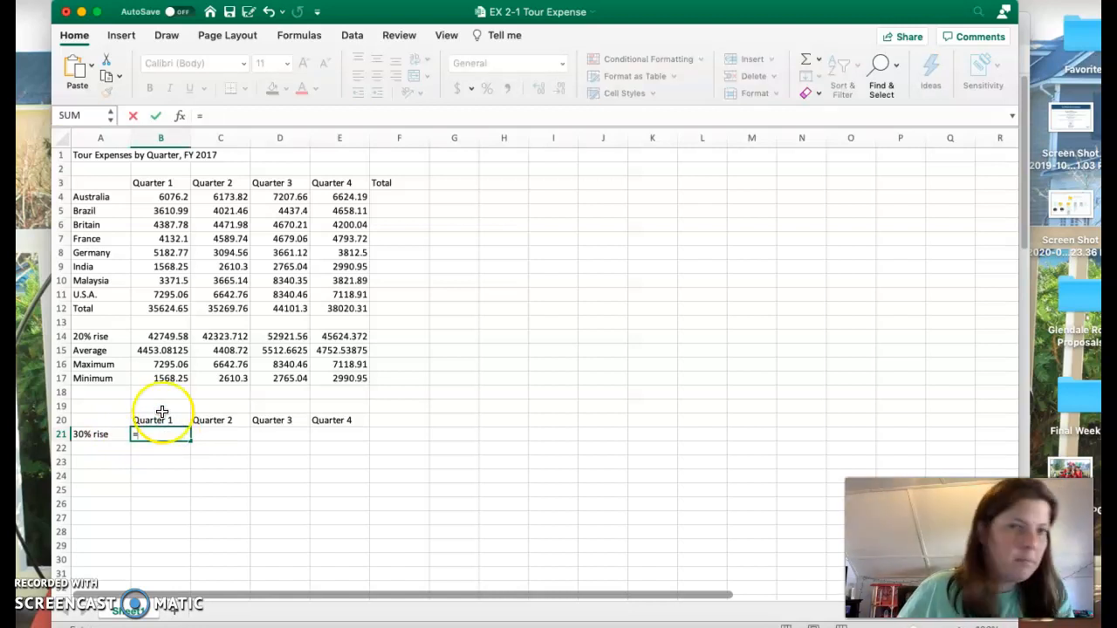
pyautogui.click(173, 313)
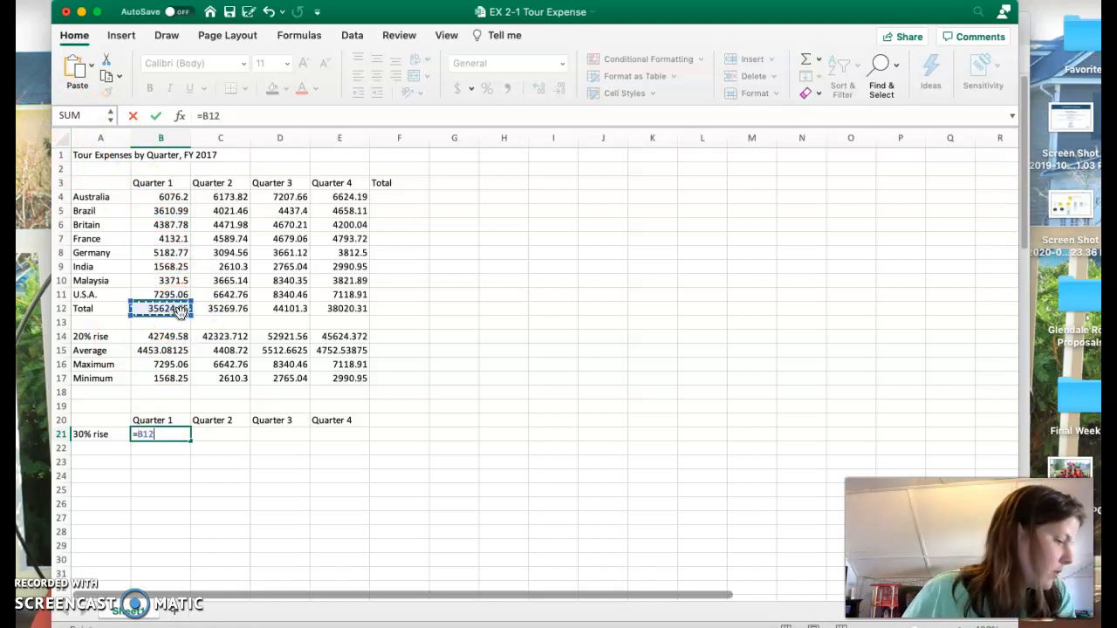
pyautogui.write('*1.3')
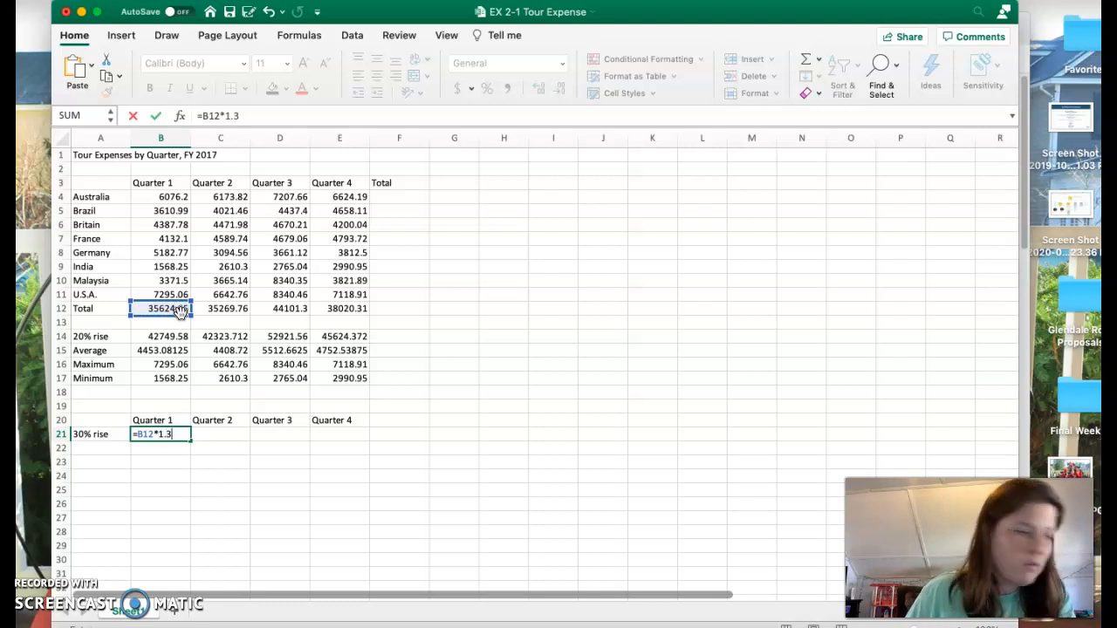
pyautogui.press('Return')
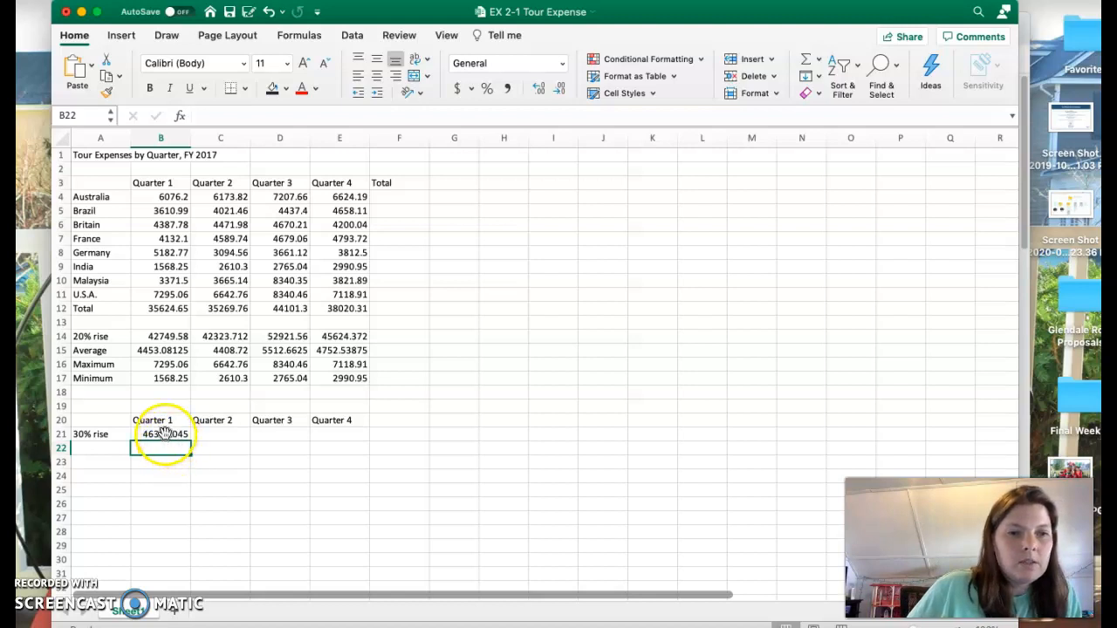
# Copy the 30% rise formula from B21 into C21 and fill it across to E21.
pyautogui.click(148, 434)
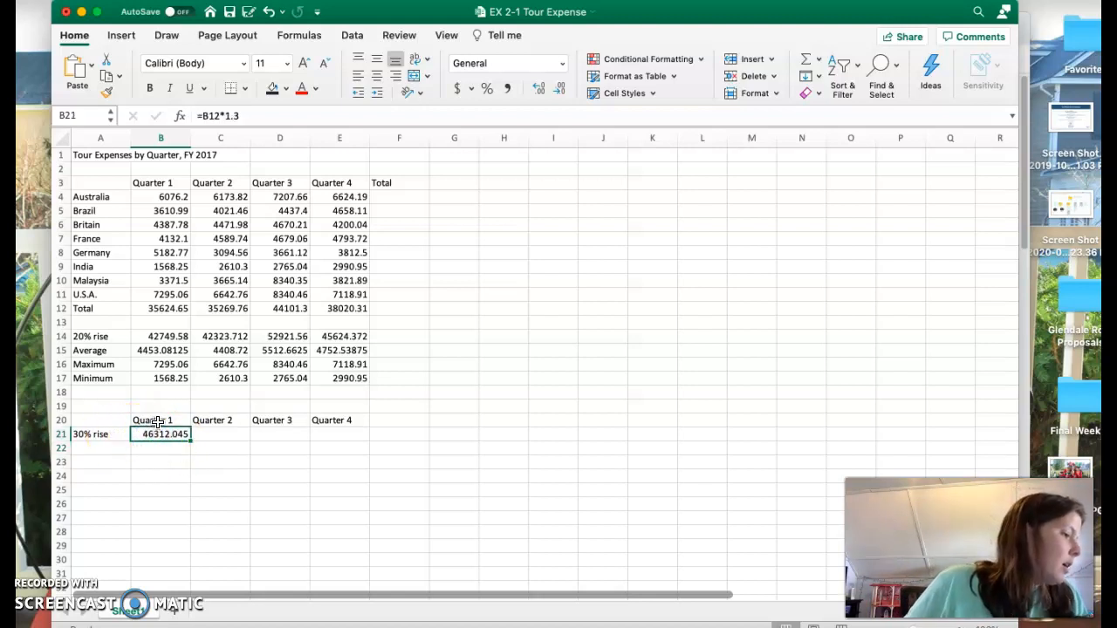
pyautogui.rightClick(163, 434)
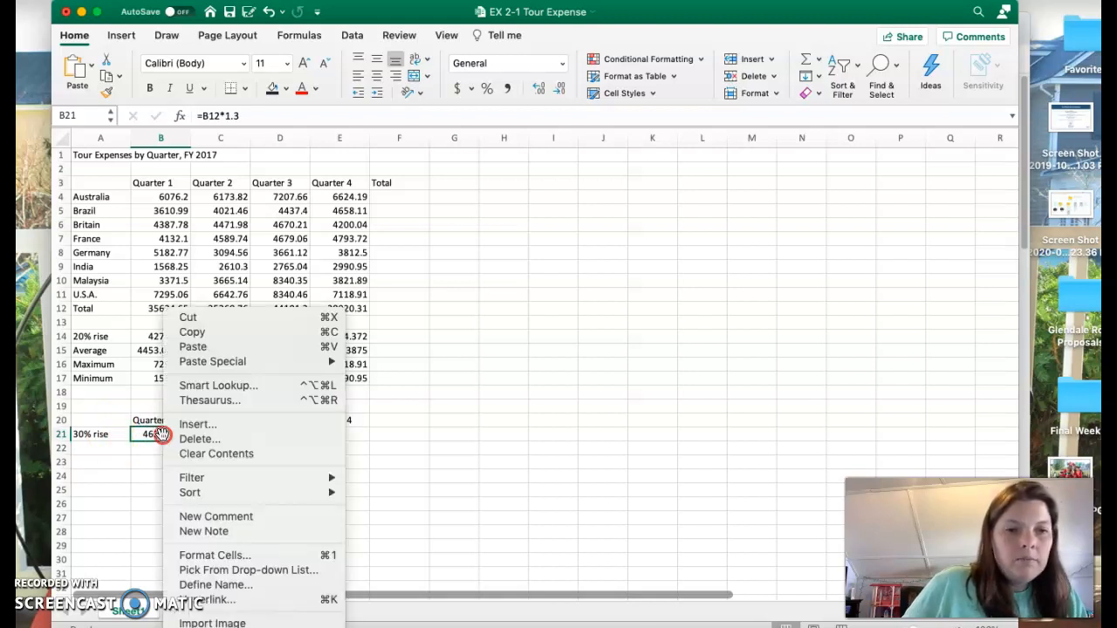
pyautogui.click(208, 332)
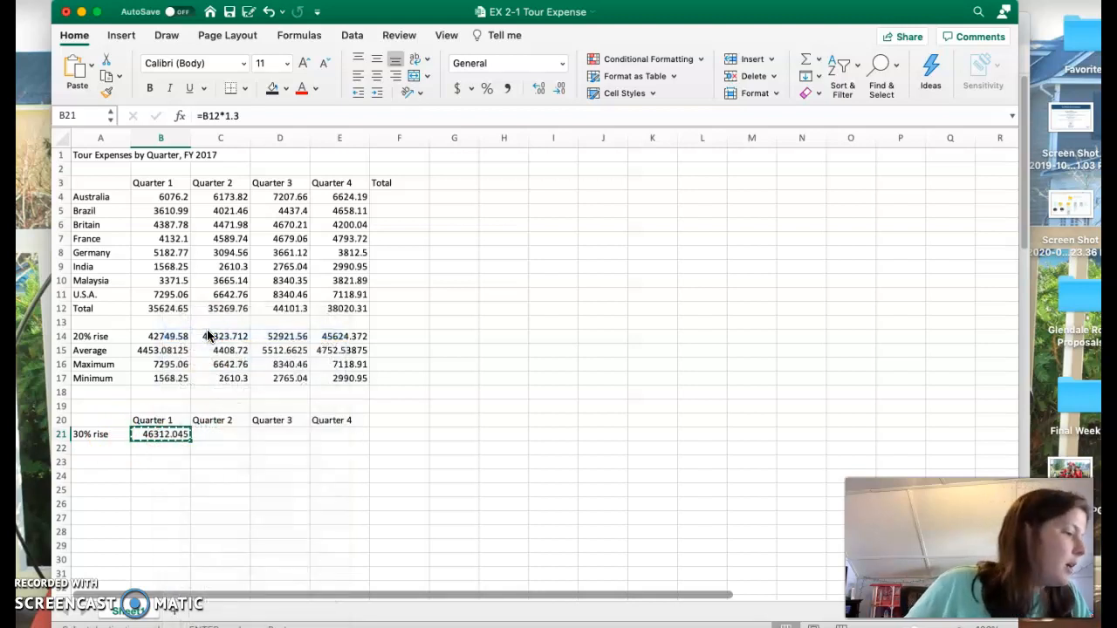
pyautogui.click(219, 434)
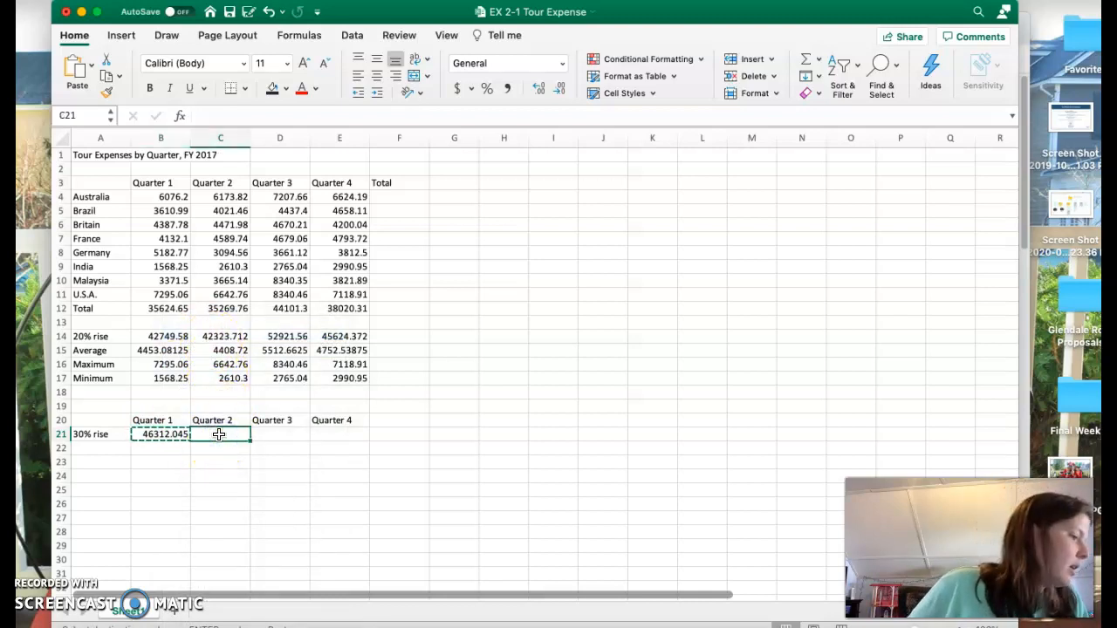
pyautogui.rightClick(219, 434)
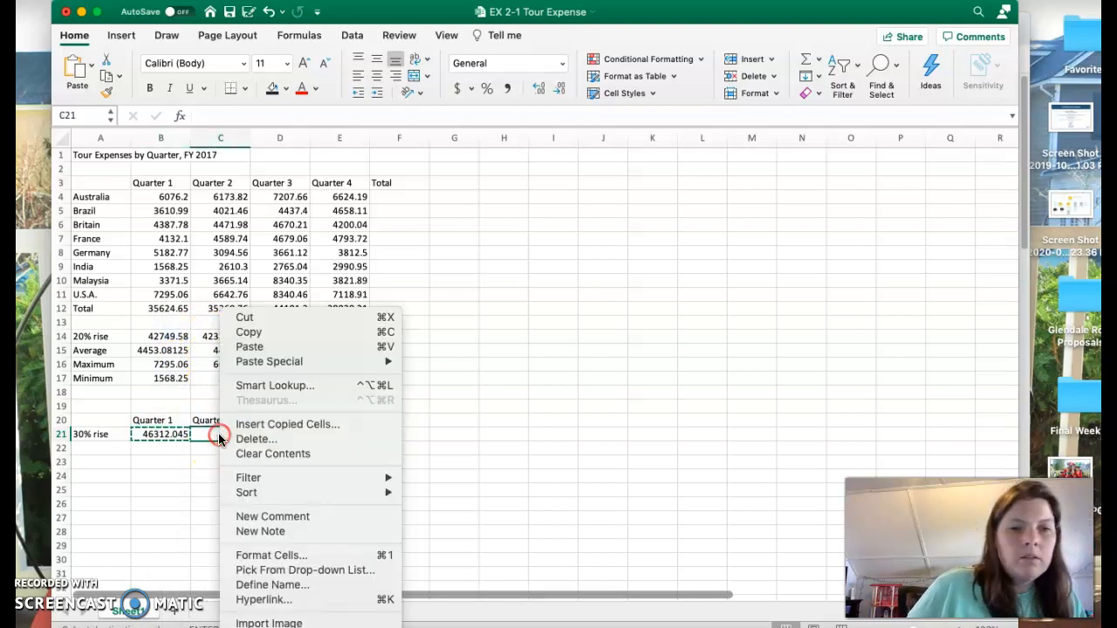
pyautogui.click(271, 347)
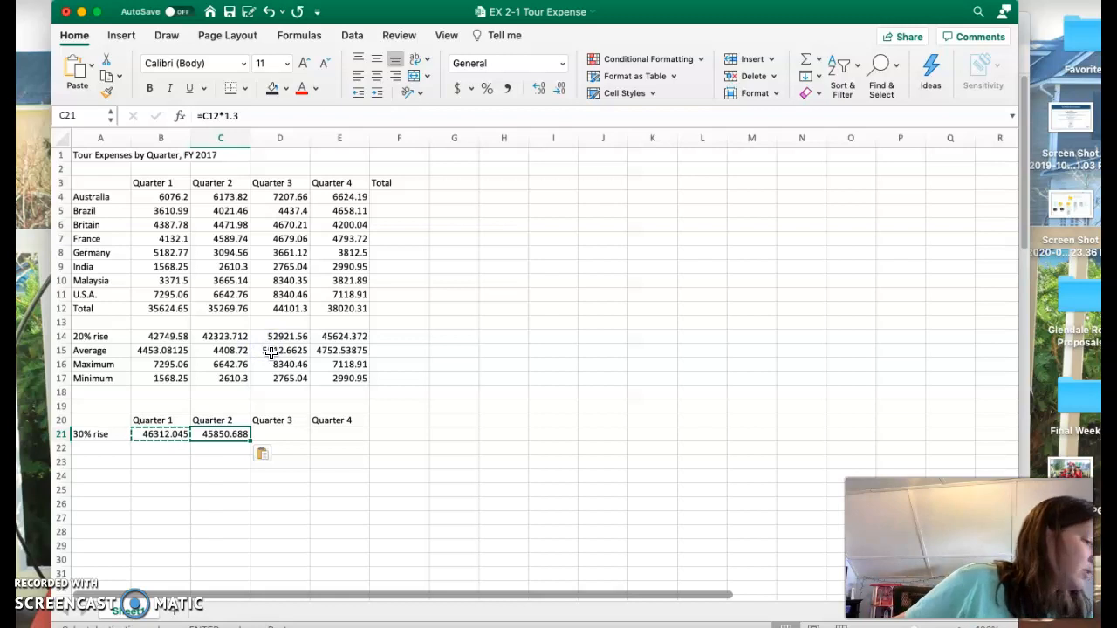
pyautogui.moveTo(249, 440); pyautogui.dragTo(340, 435)
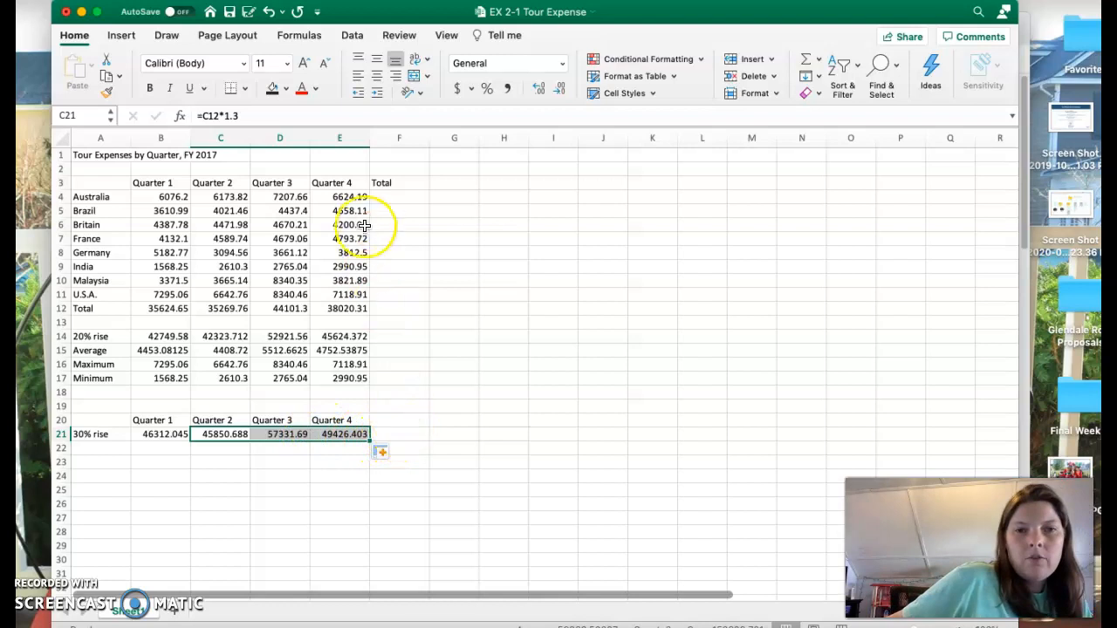
# Total Australia's four quarters in F4 with the formula =SUM(B4:E4).
pyautogui.click(397, 202)
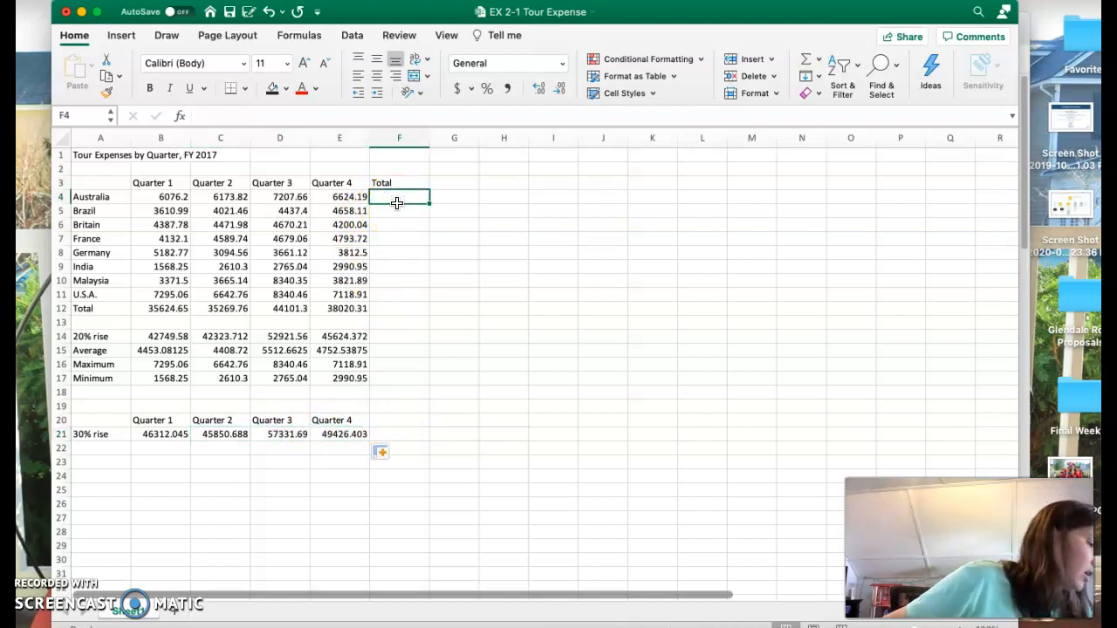
pyautogui.click(817, 59)
pyautogui.click(829, 78)
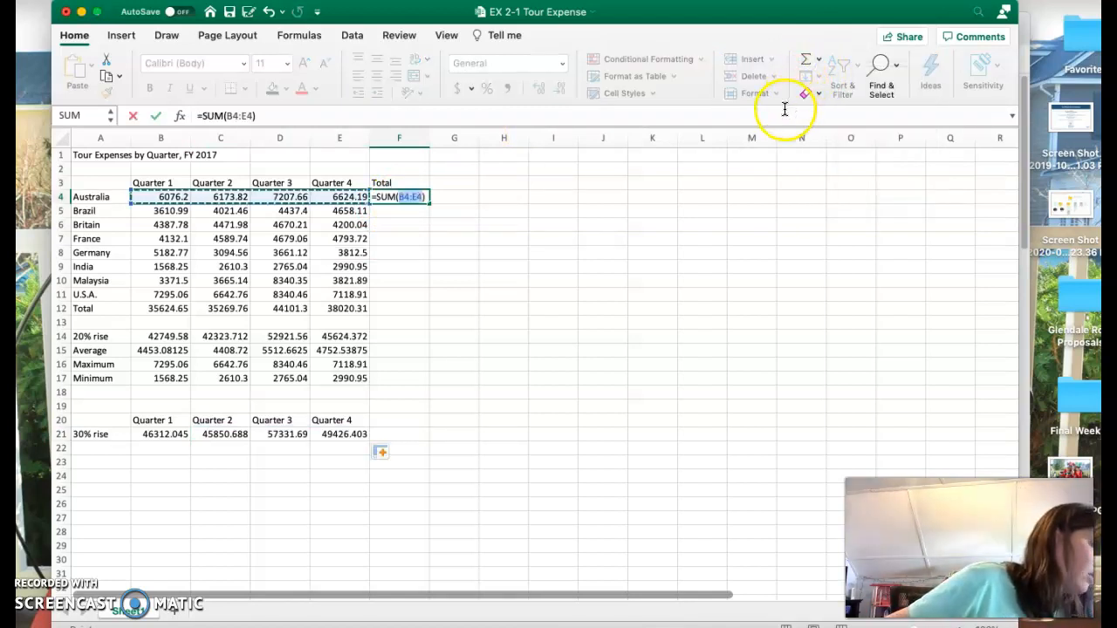
pyautogui.press('Return')
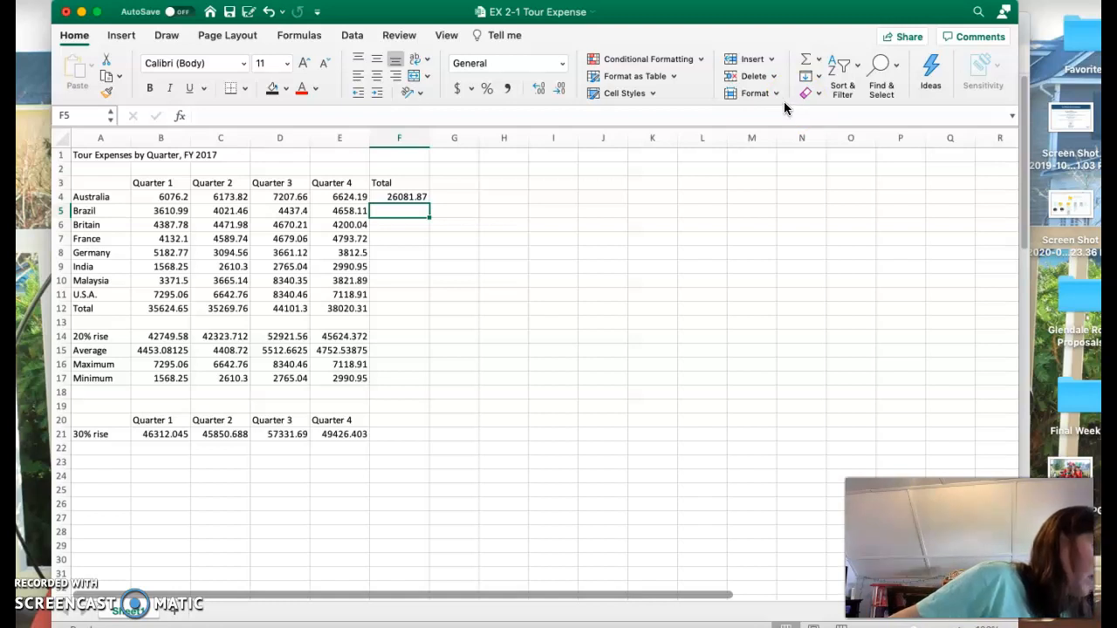
# Copy the Australia total formula from F4 and paste it into F5:F6 for Brazil and Britain.
pyautogui.click(416, 197)
pyautogui.click(416, 215)
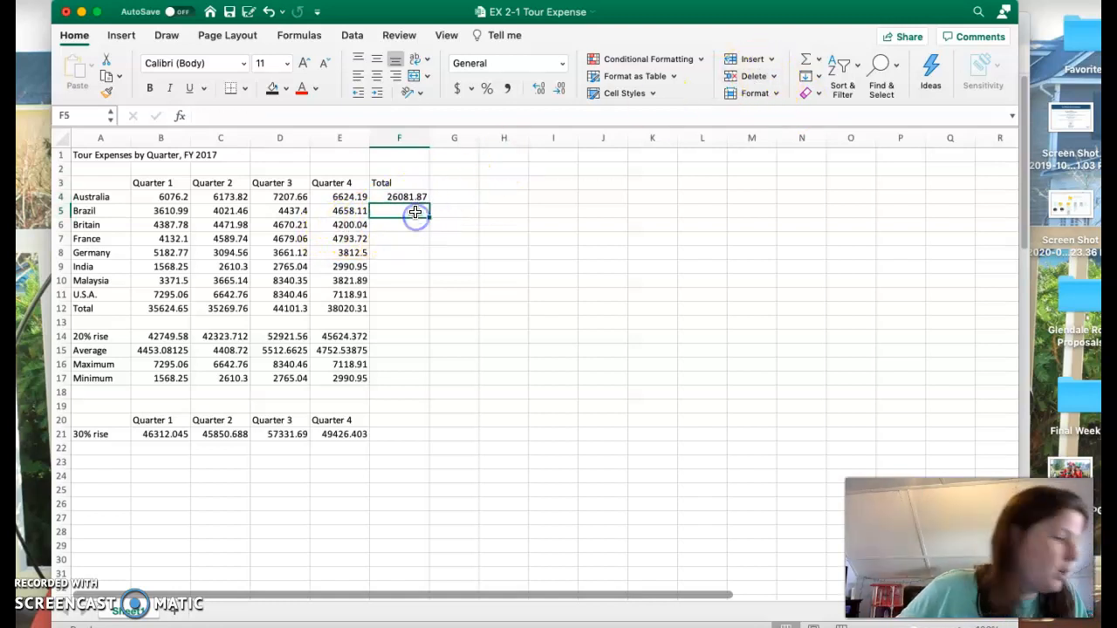
pyautogui.moveTo(414, 212); pyautogui.dragTo(412, 223)
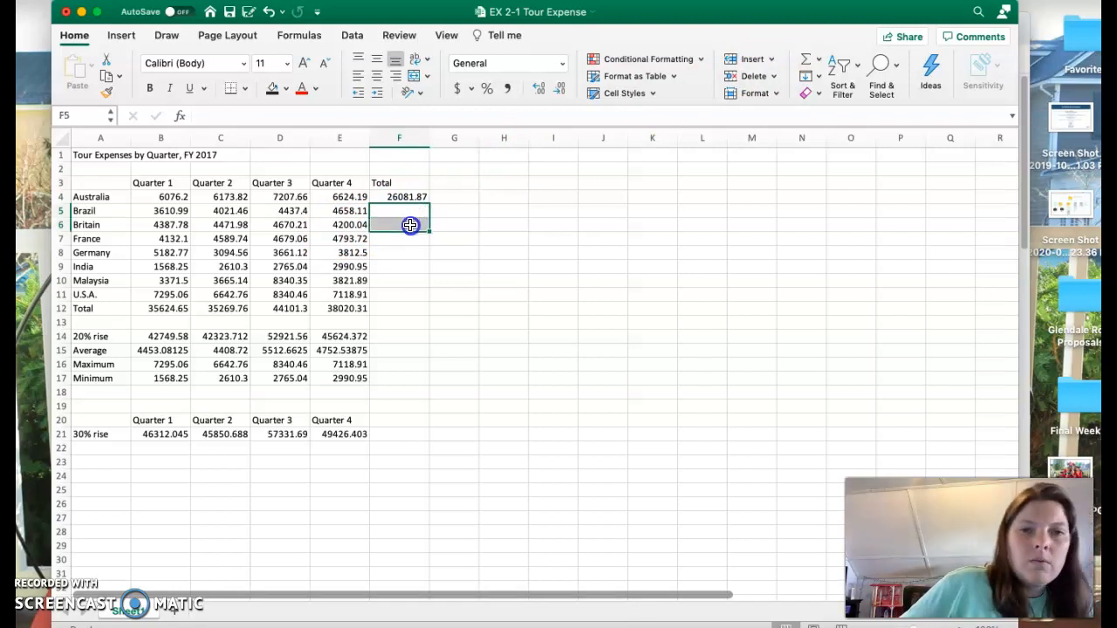
pyautogui.rightClick(412, 220)
pyautogui.click(415, 198)
pyautogui.rightClick(401, 193)
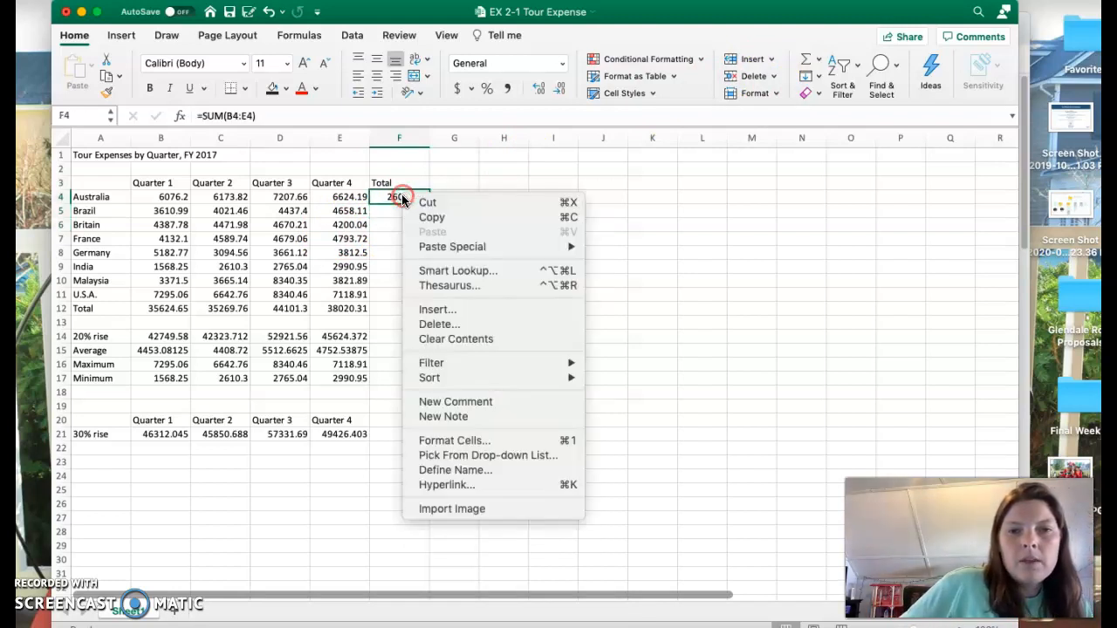
pyautogui.click(396, 208)
pyautogui.moveTo(396, 210); pyautogui.dragTo(399, 221)
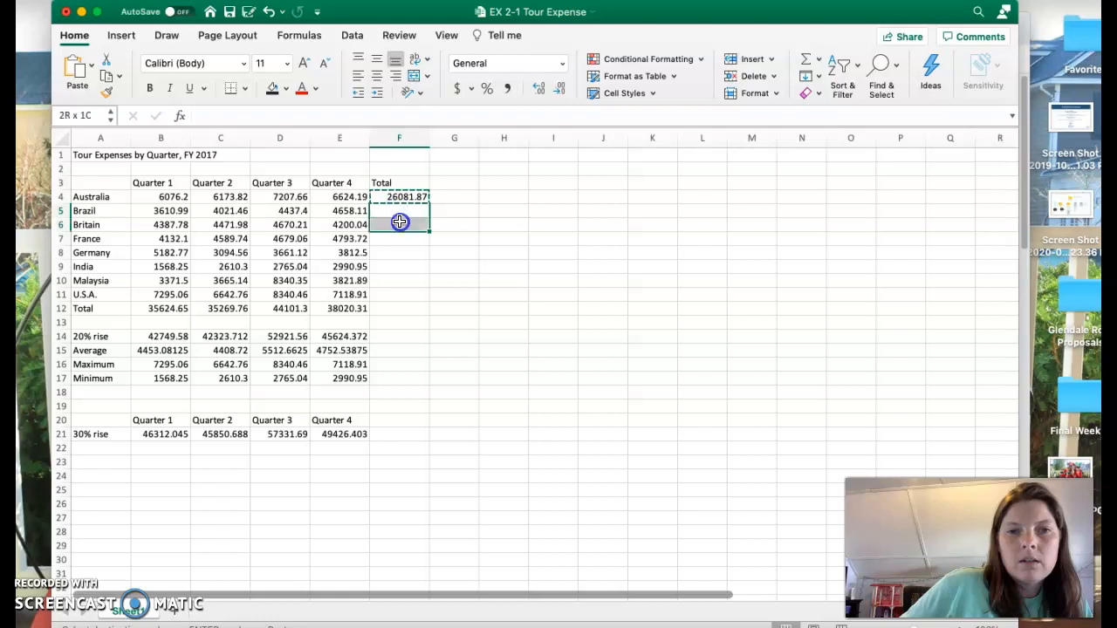
pyautogui.rightClick(399, 220)
pyautogui.click(435, 258)
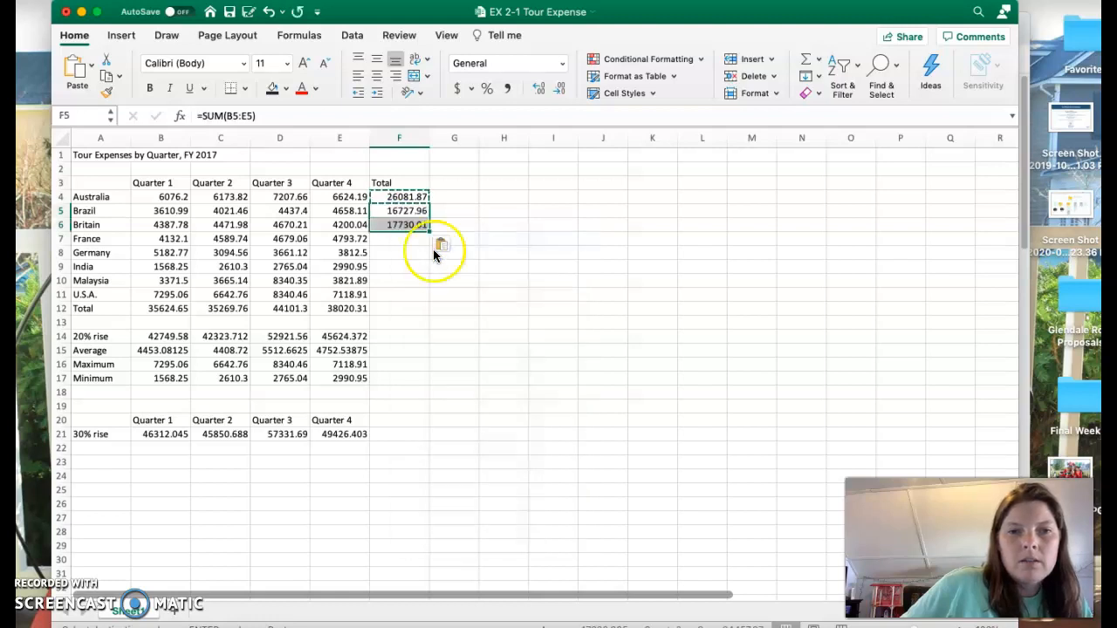
# Fill the Britain total formula in F6 down through F12.
pyautogui.click(410, 212)
pyautogui.click(409, 224)
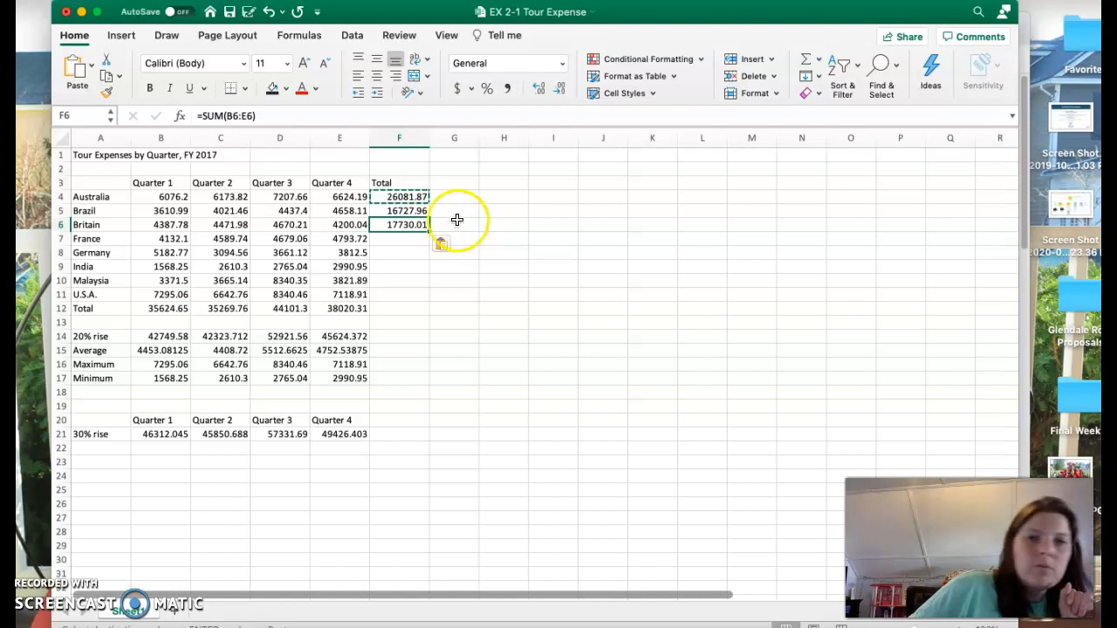
pyautogui.moveTo(429, 232); pyautogui.dragTo(428, 309)
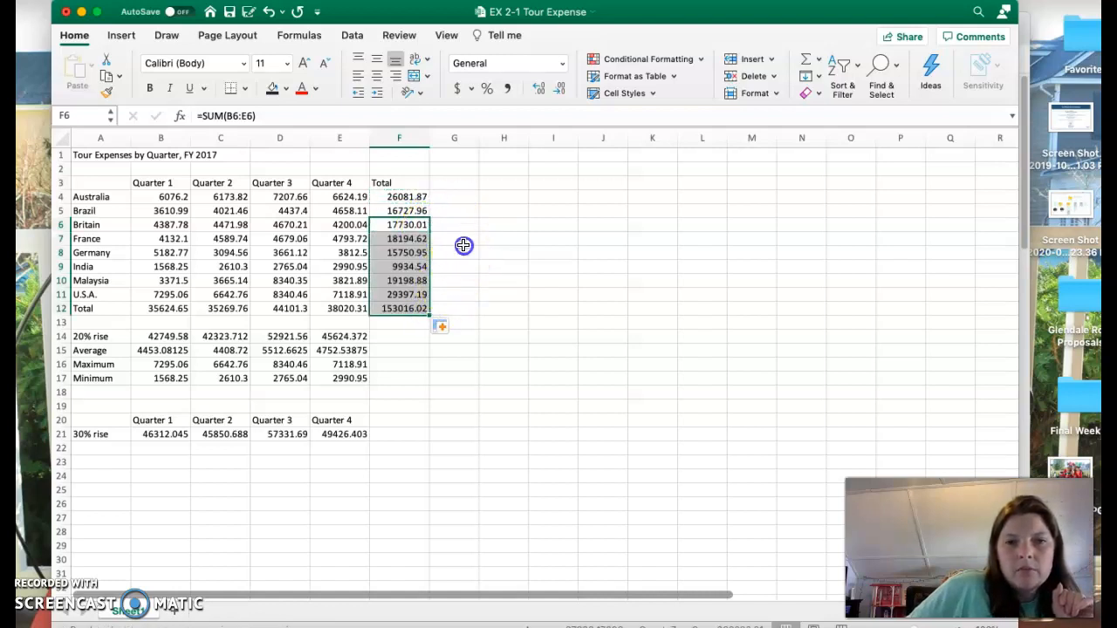
# Check the filled SUM formulas for several countries in the Total column and save the workbook.
pyautogui.click(404, 265)
pyautogui.click(409, 294)
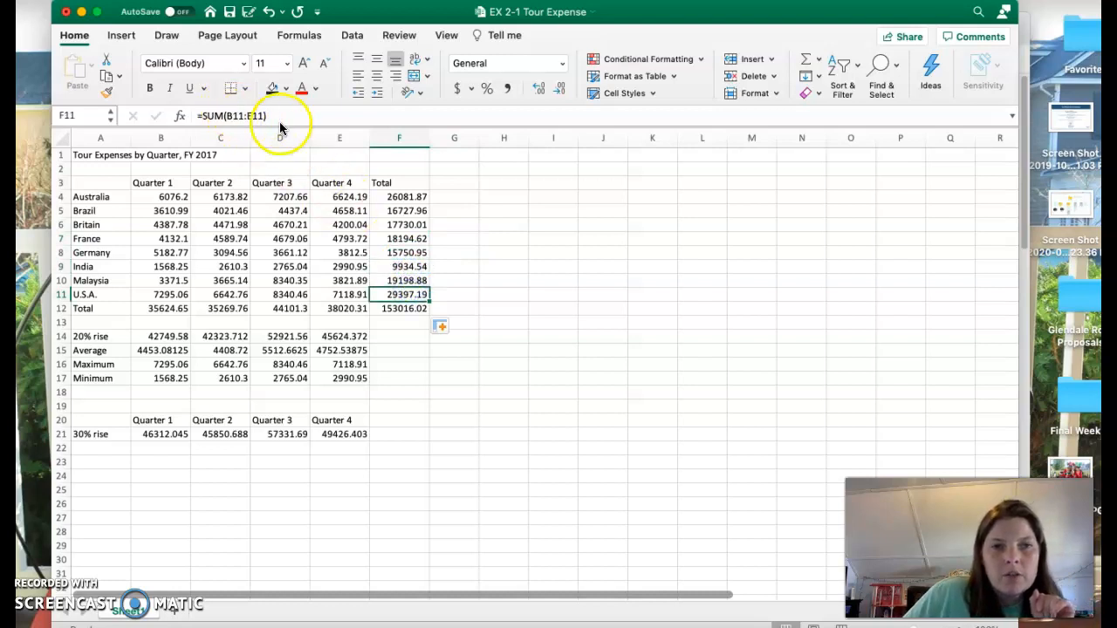
pyautogui.click(399, 254)
pyautogui.click(403, 239)
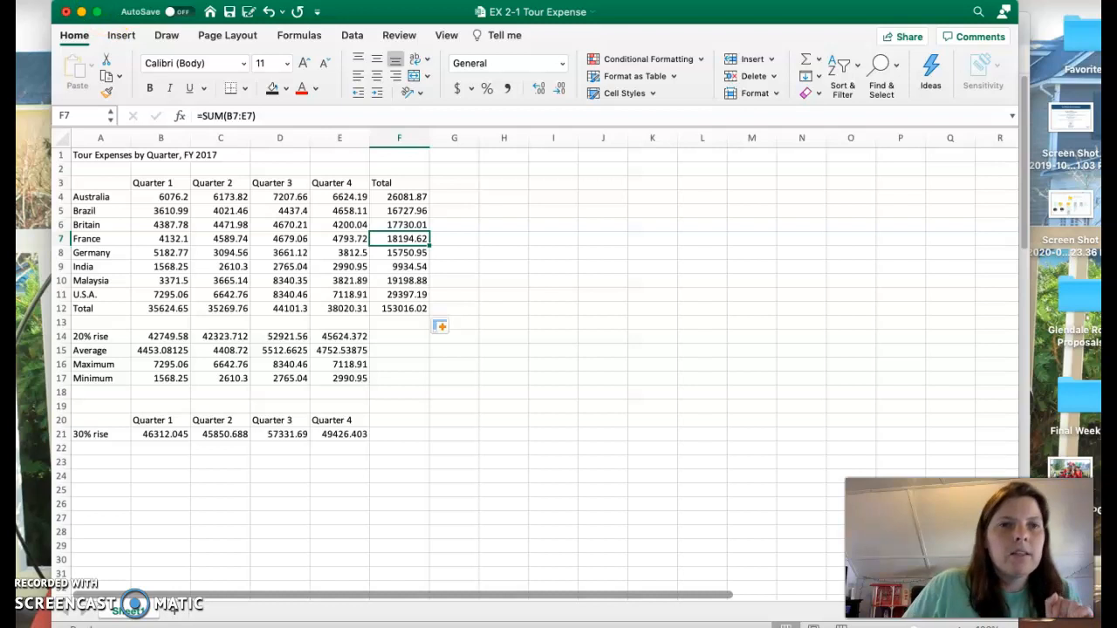
pyautogui.click(229, 13)
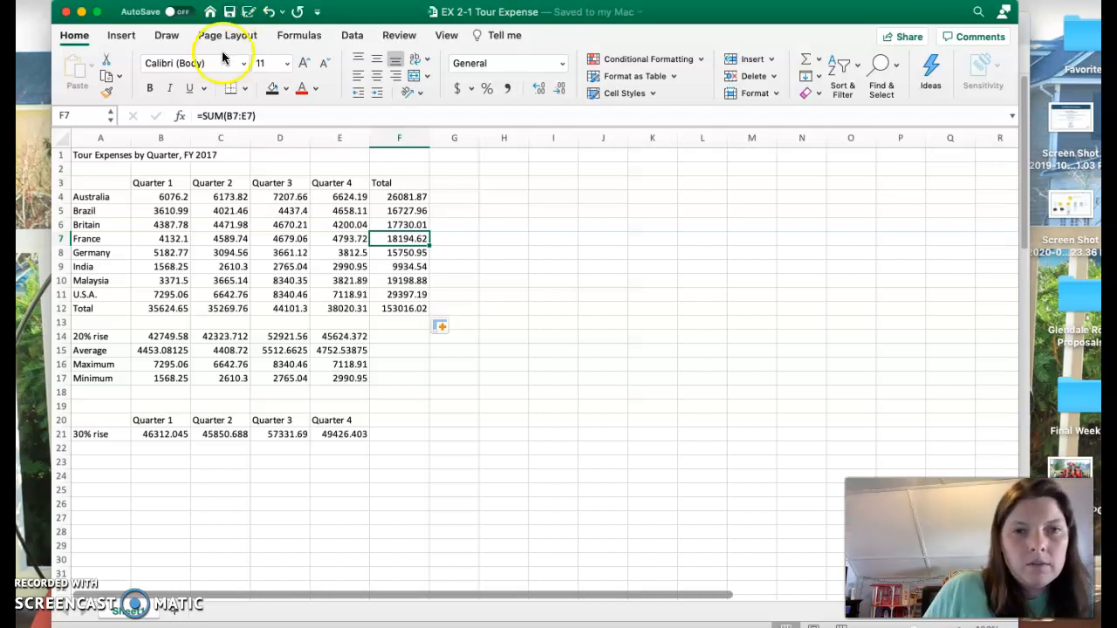
# Label cell G1 "Change".
pyautogui.click(463, 155)
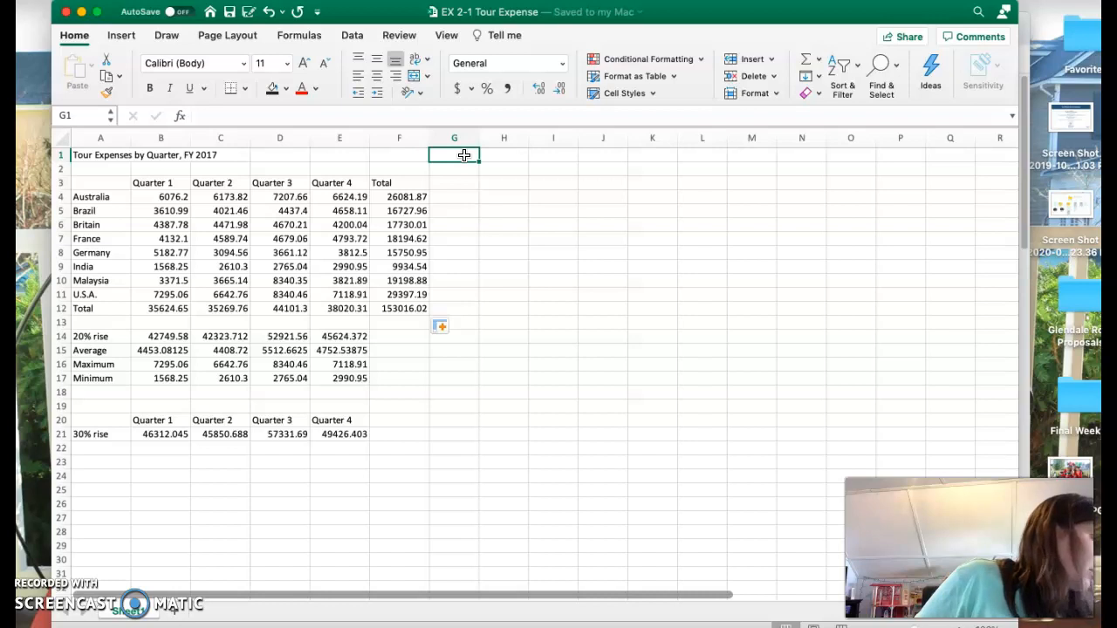
pyautogui.write('Change')
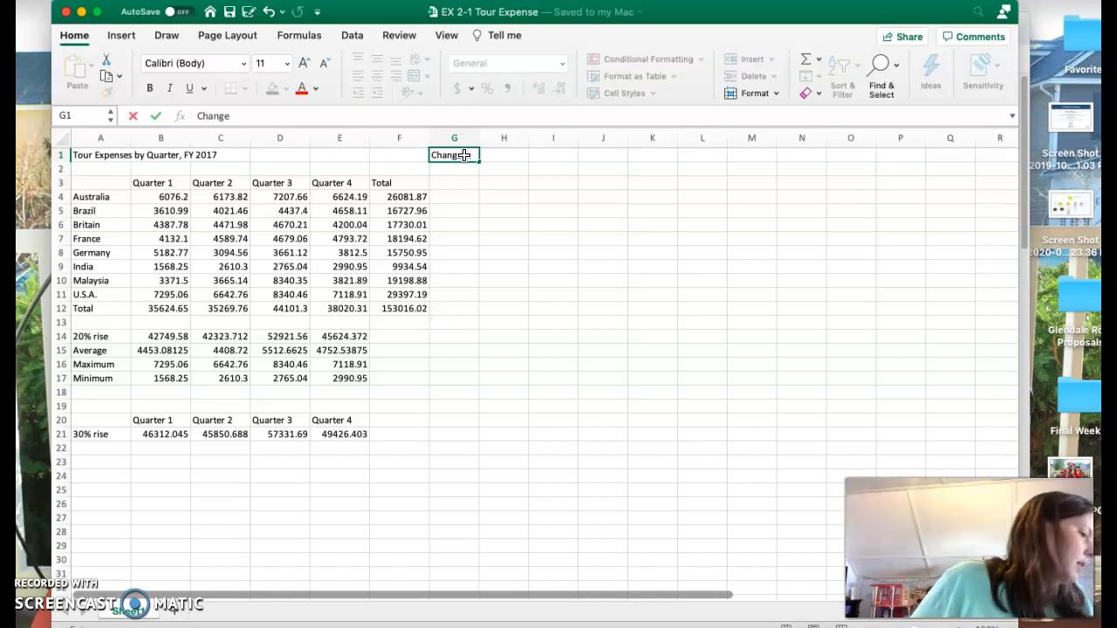
pyautogui.click(498, 155)
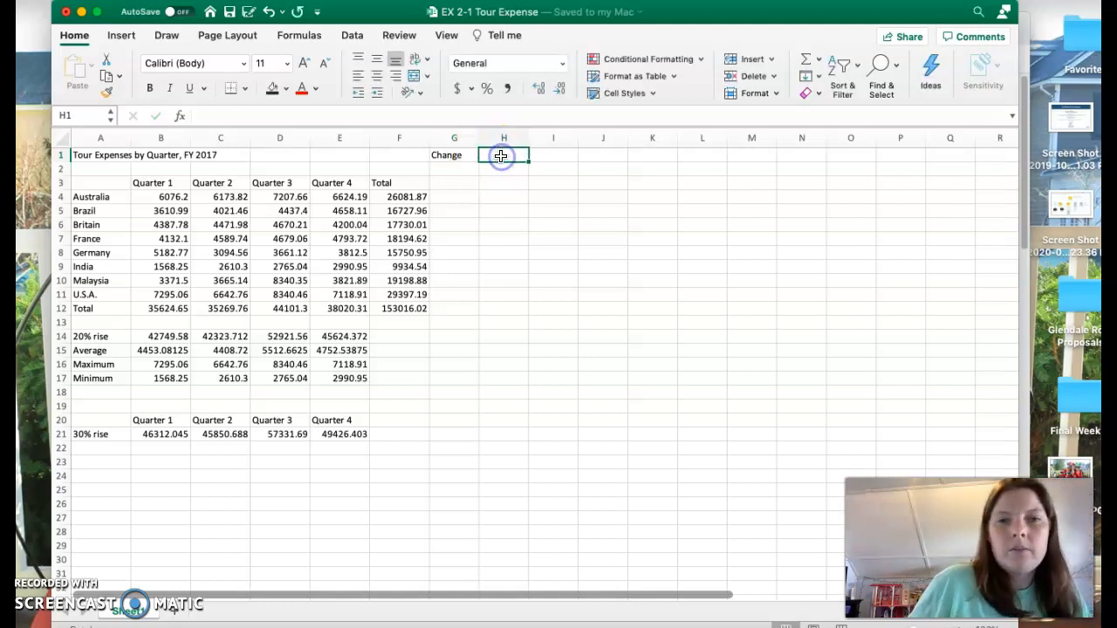
pyautogui.write('1.1')
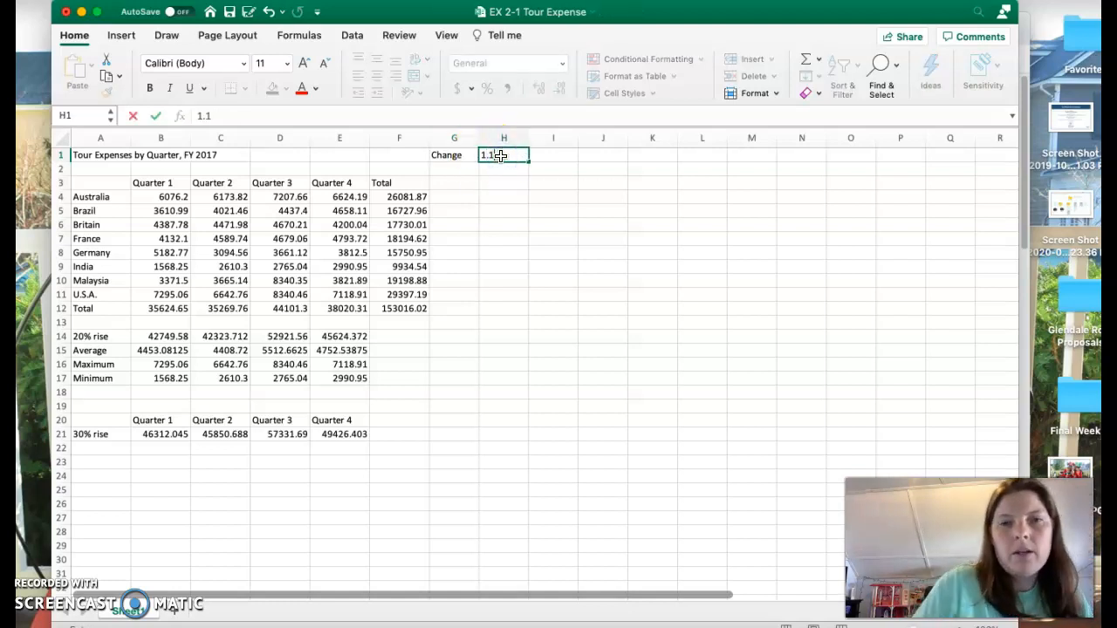
pyautogui.press('Return')
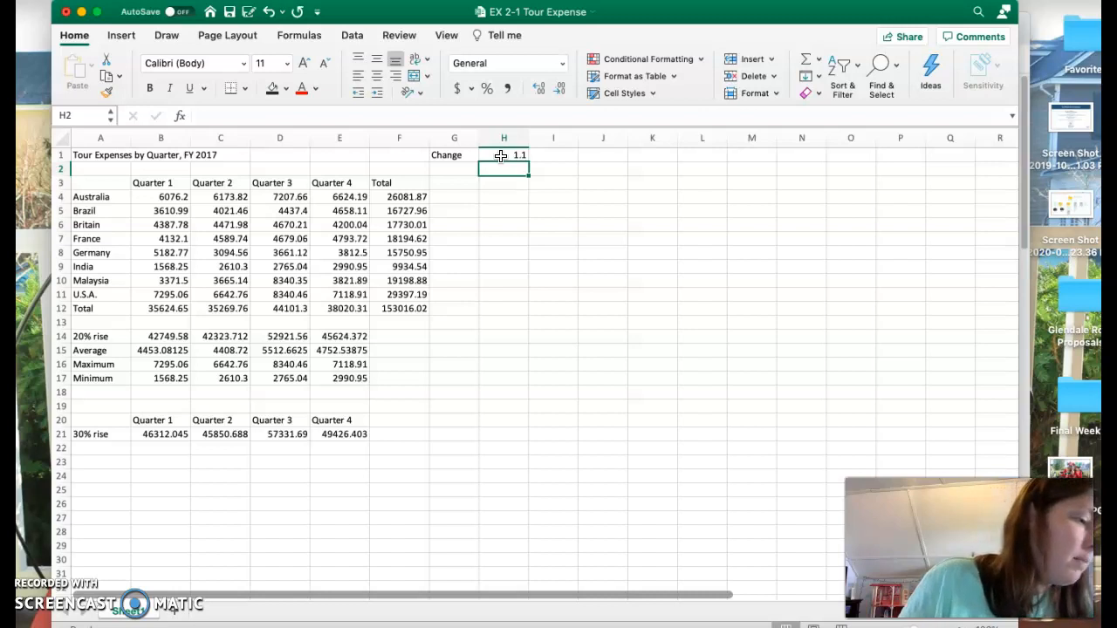
pyautogui.click(501, 155)
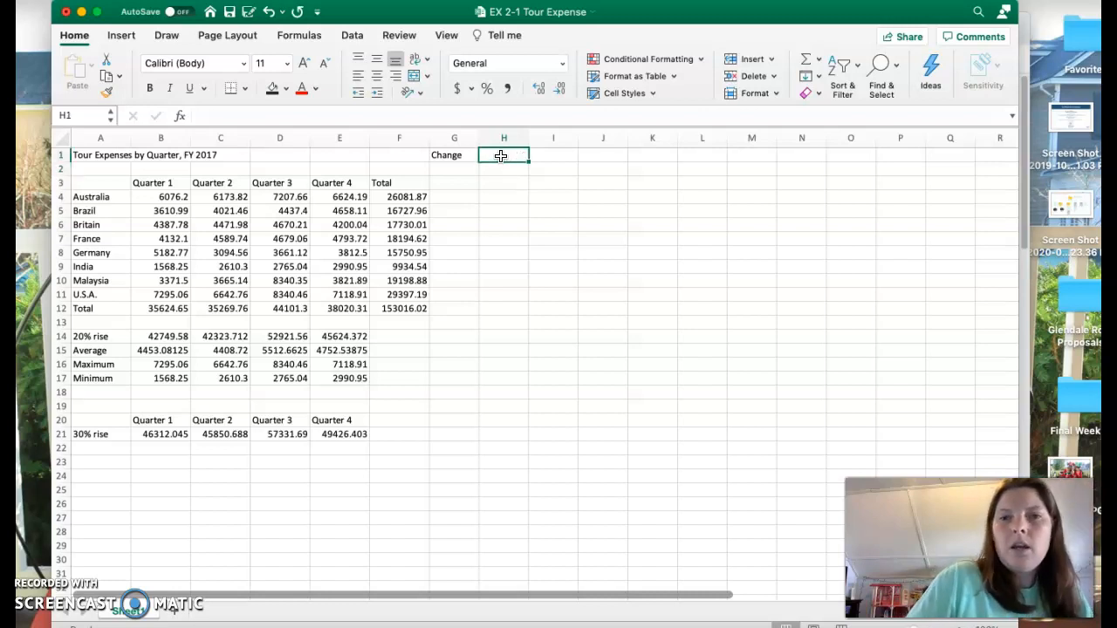
# Enter the change factor 1.1 in G2, directly below the Change label.
pyautogui.press('Down')
pyautogui.press('Left')
pyautogui.write('1.')
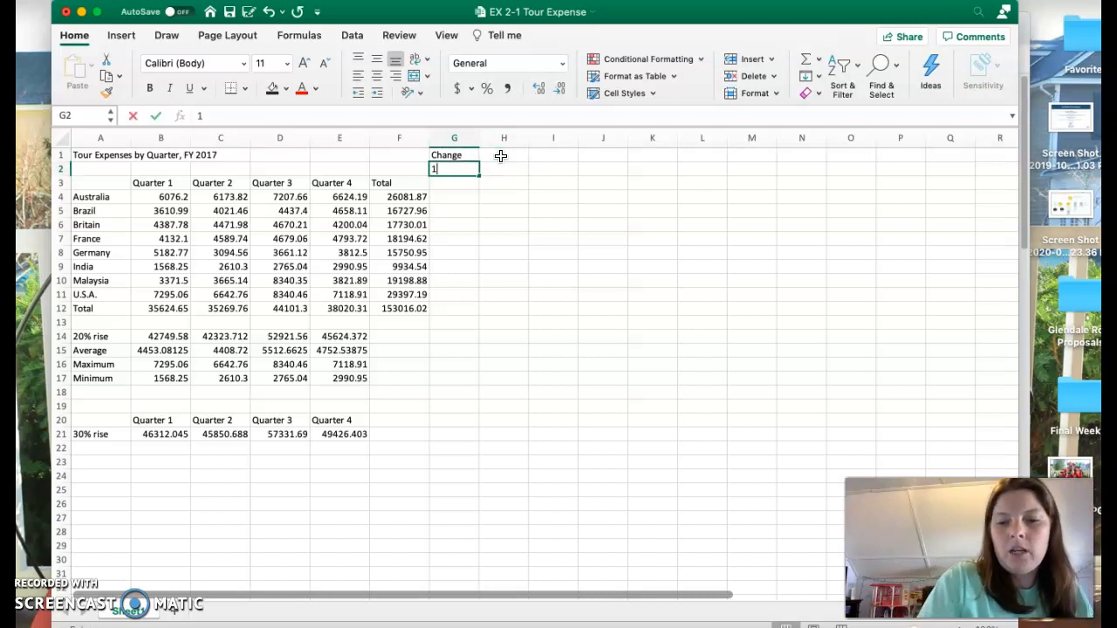
pyautogui.press('Return')
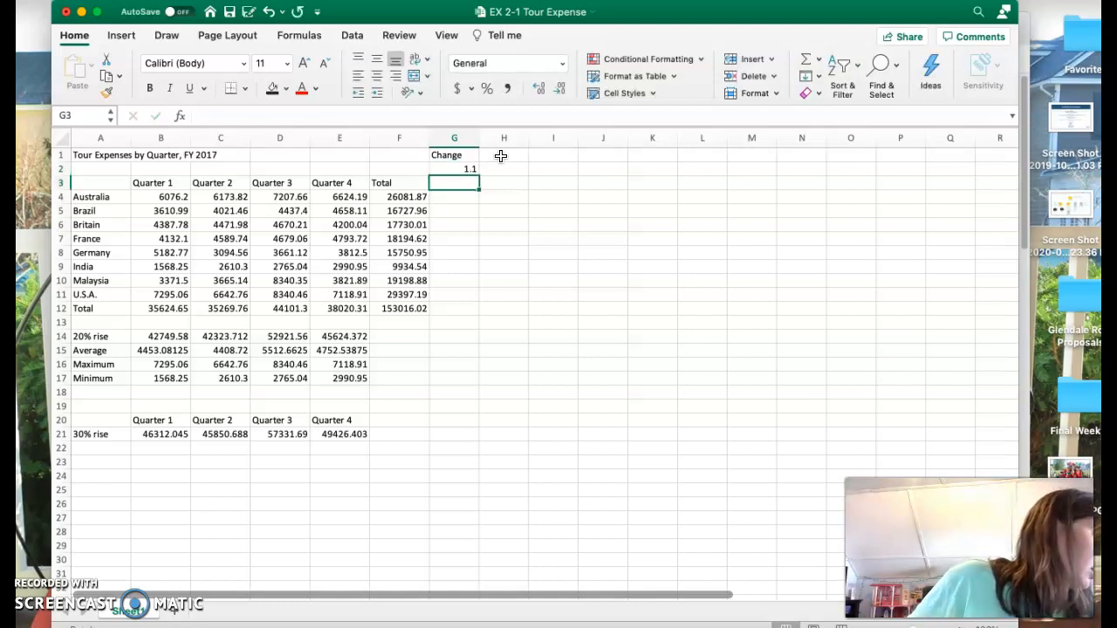
# Add the column heading "What If?" in H3.
pyautogui.click(455, 182)
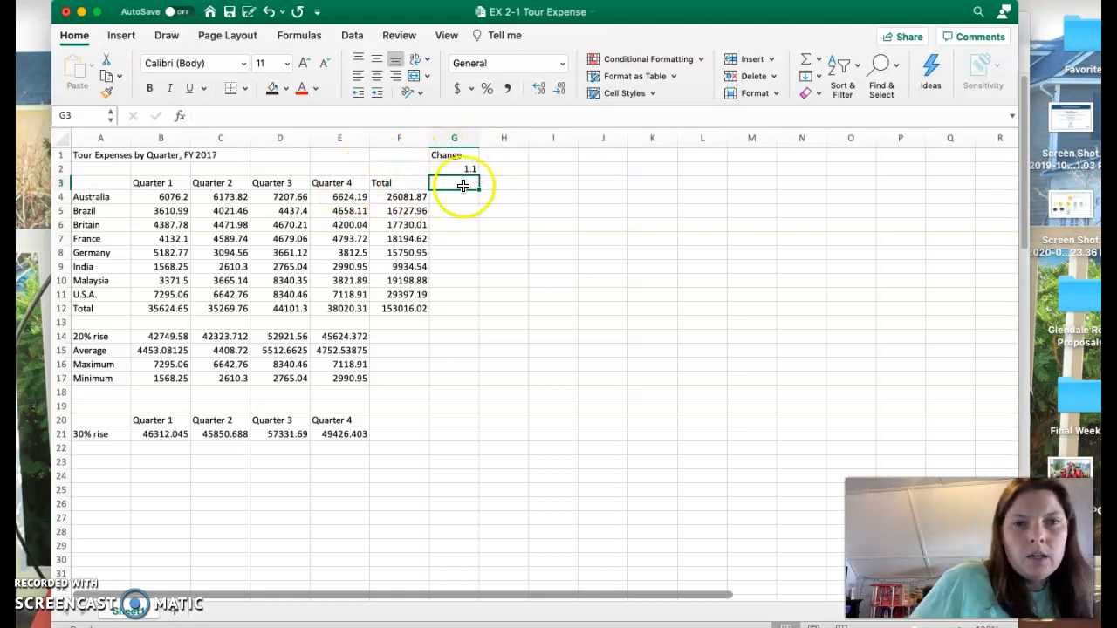
pyautogui.click(511, 184)
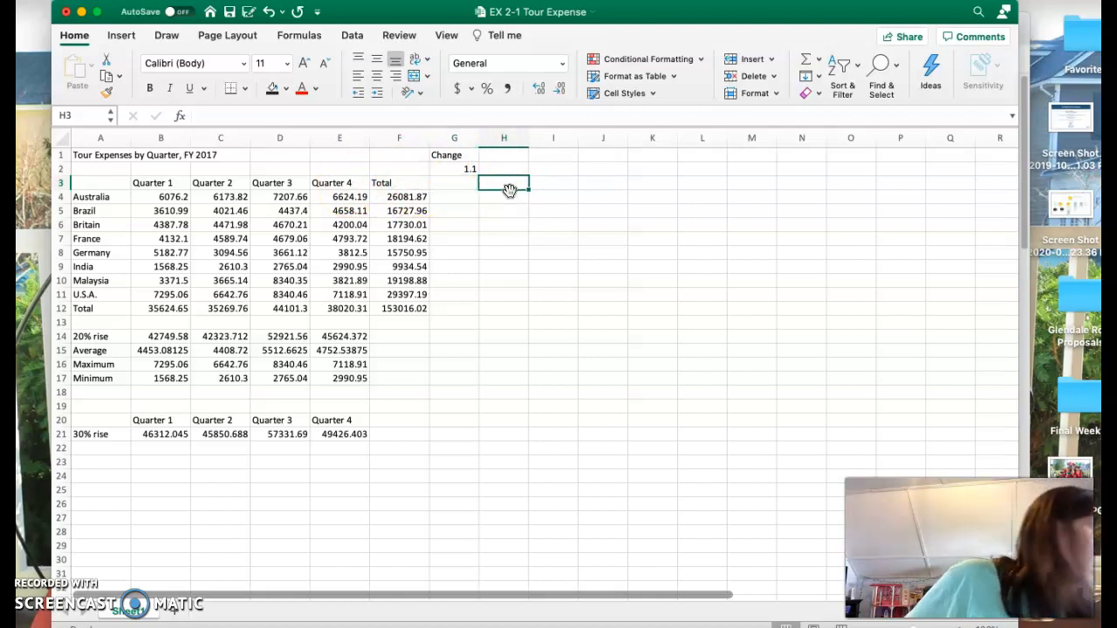
pyautogui.write('What If?')
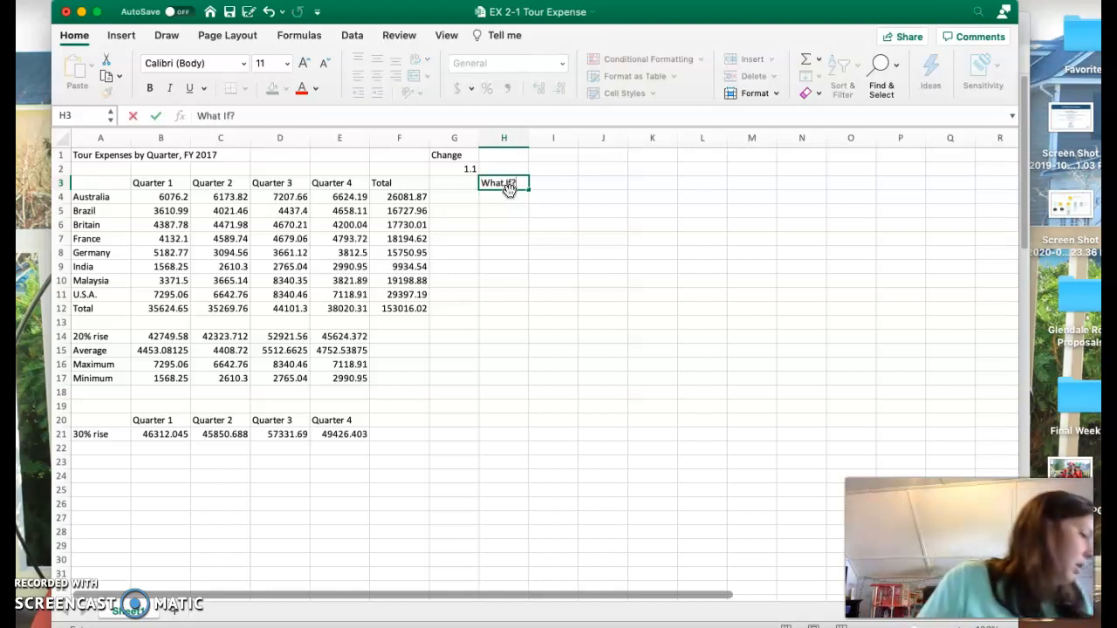
pyautogui.press('Return')
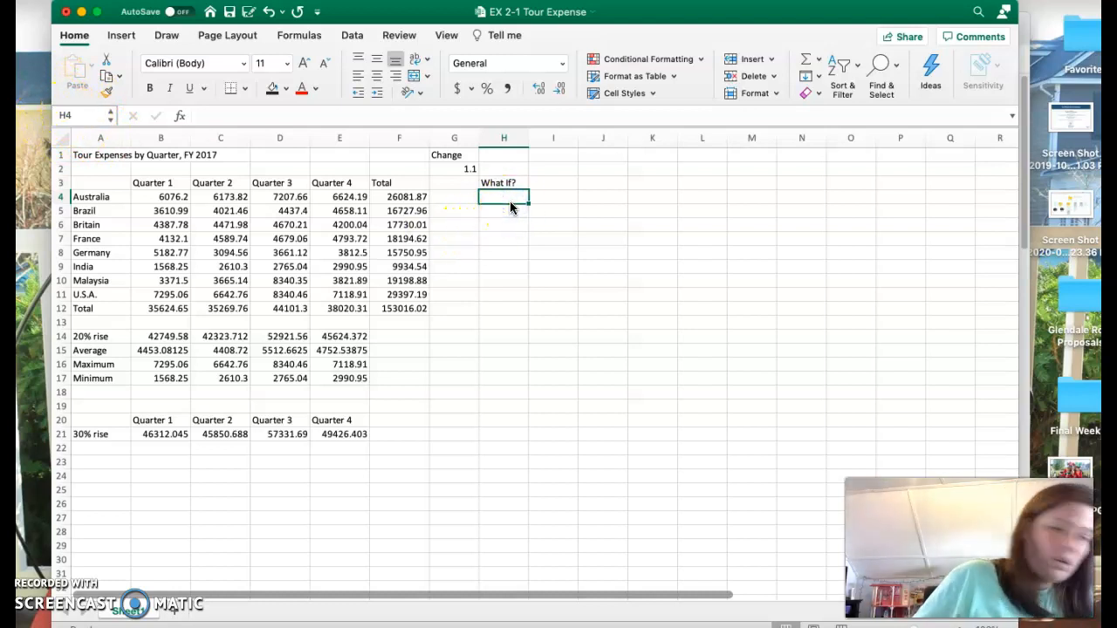
# Calculate Australia's What If? value in H4 with =F4*G2 and copy the formula down through H11.
pyautogui.write('=')
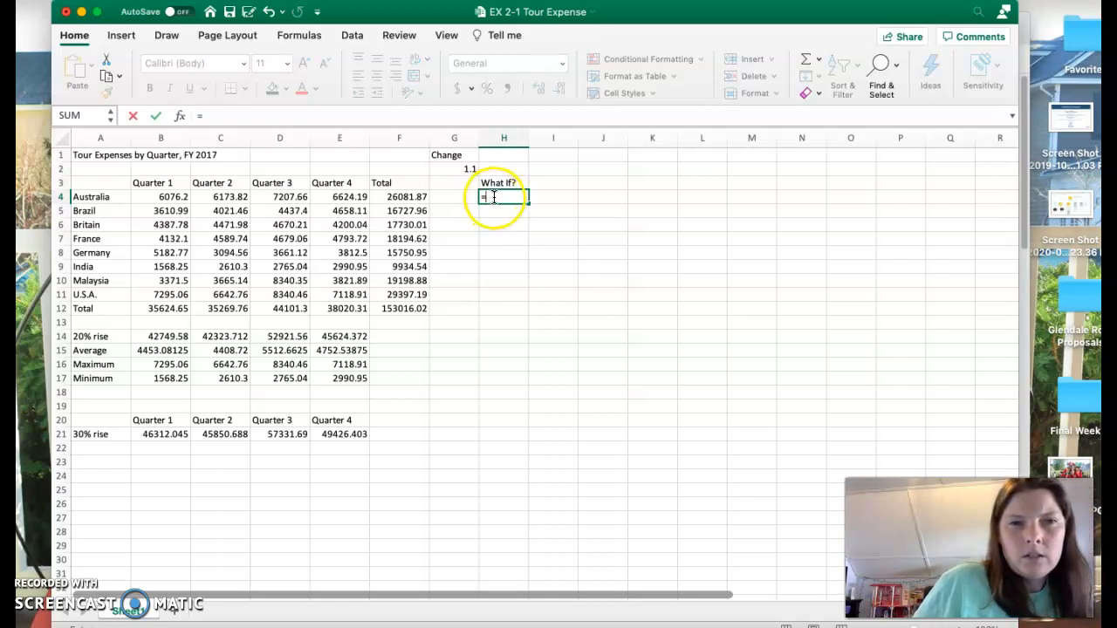
pyautogui.click(408, 199)
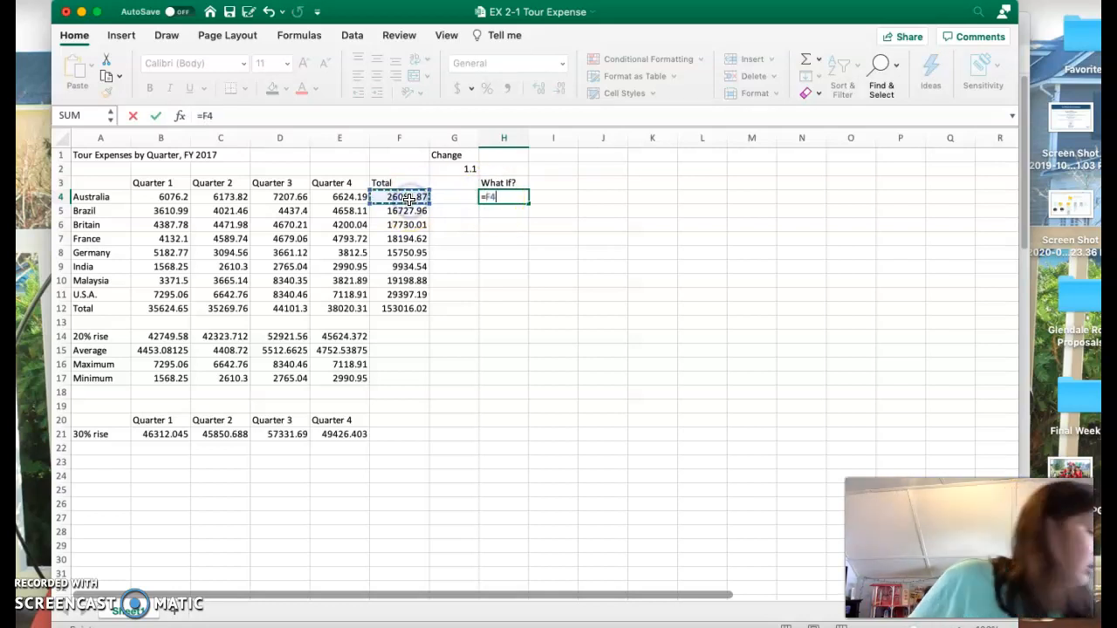
pyautogui.write('*')
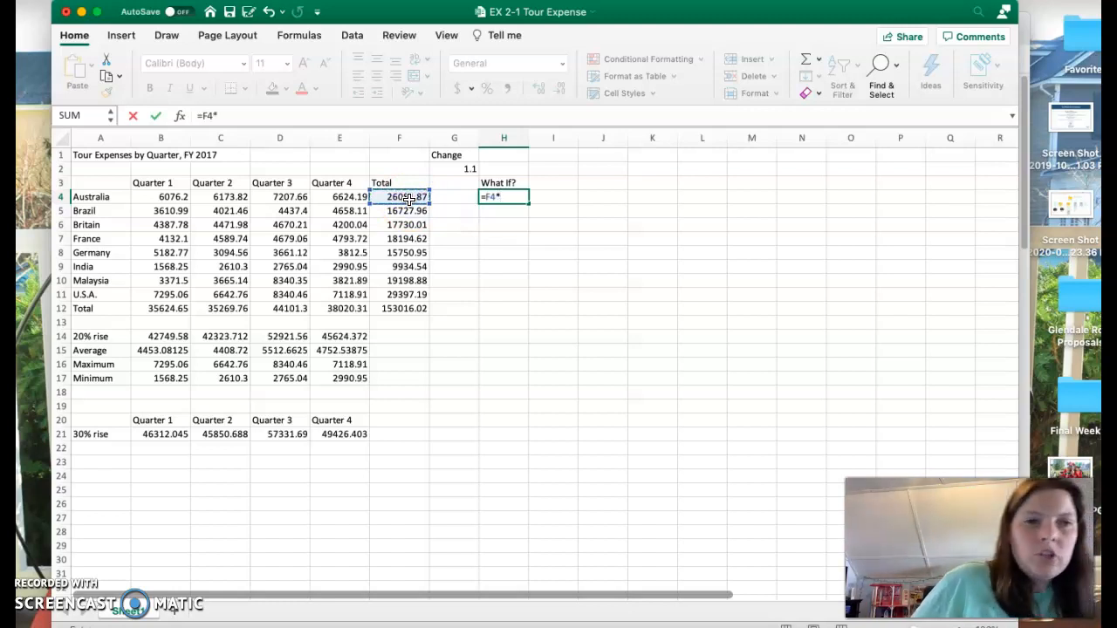
pyautogui.click(457, 169)
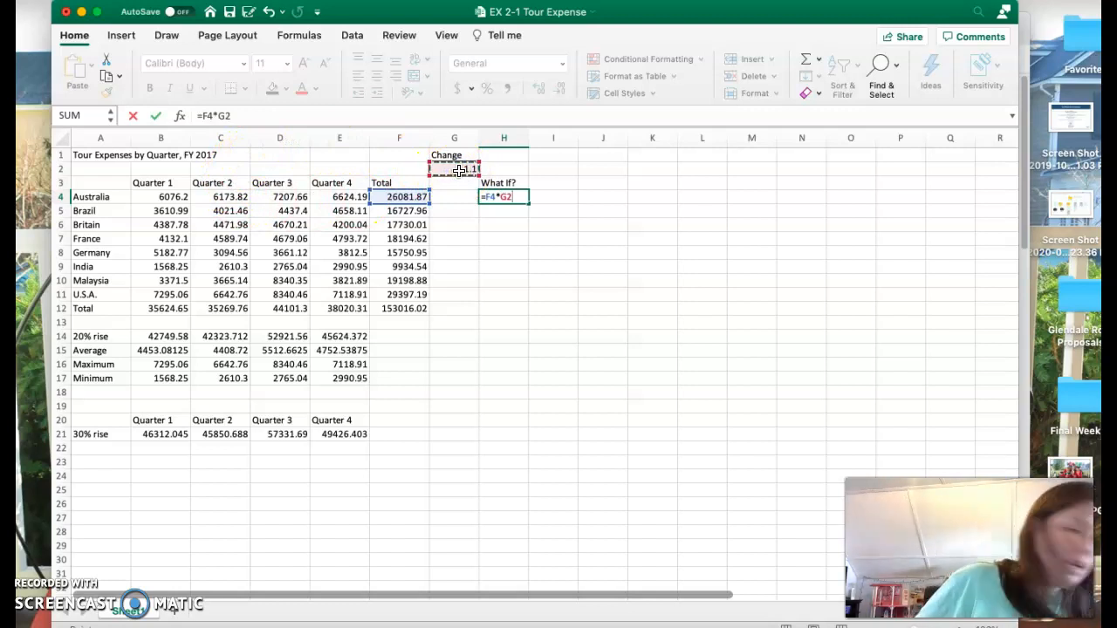
pyautogui.press('Return')
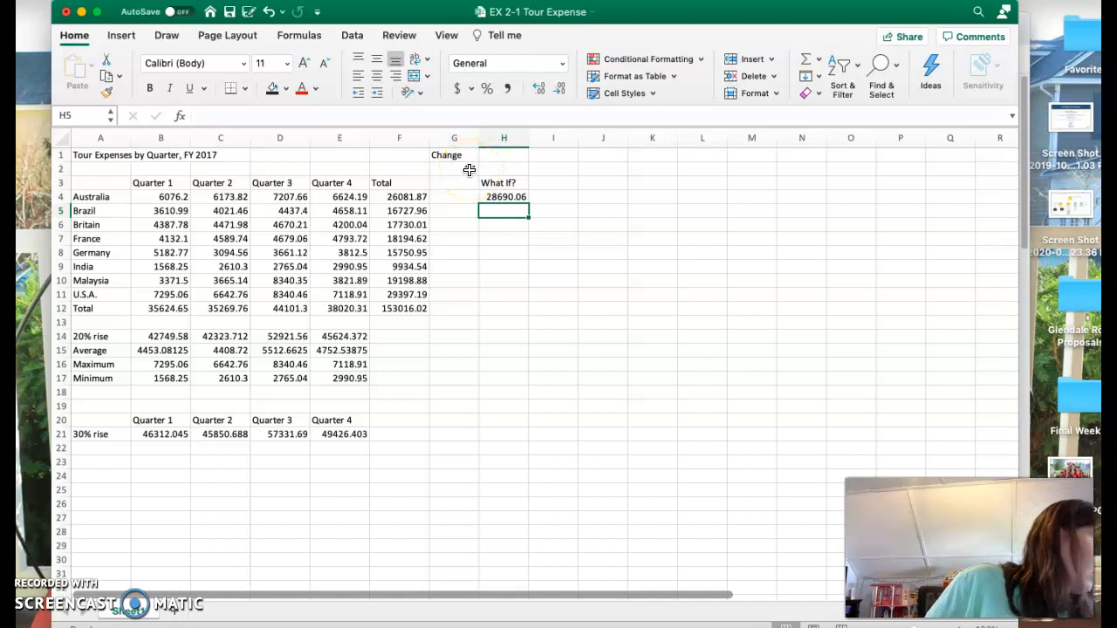
pyautogui.click(510, 196)
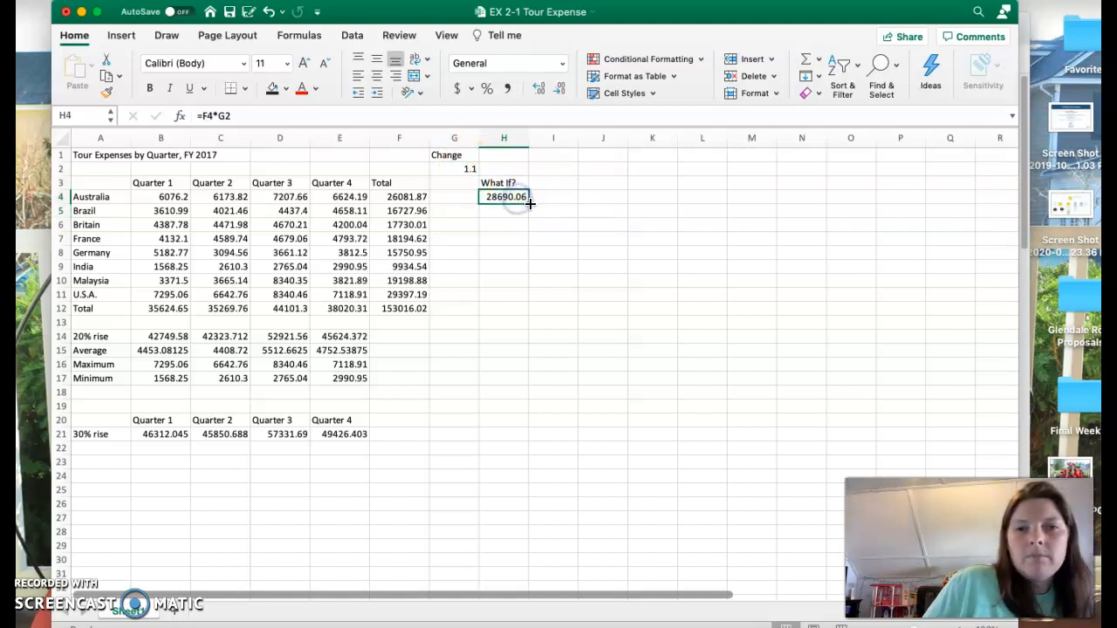
pyautogui.moveTo(528, 233); pyautogui.dragTo(527, 302)
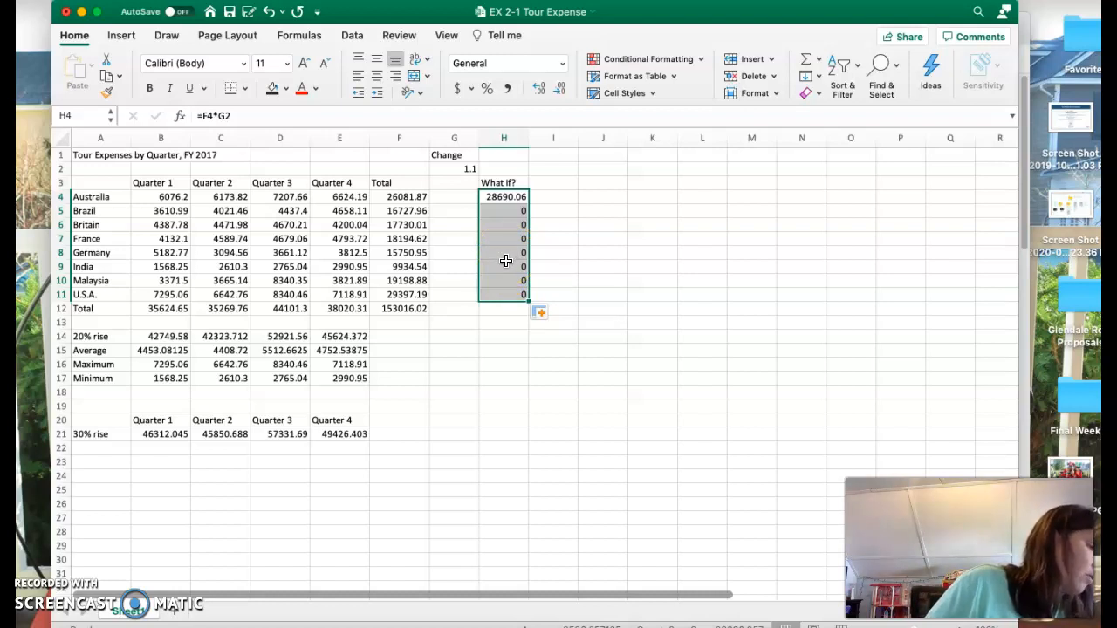
# Make the change factor reference in H4 absolute as =F4*$G$2 and refill the formula down through H11.
pyautogui.click(515, 198)
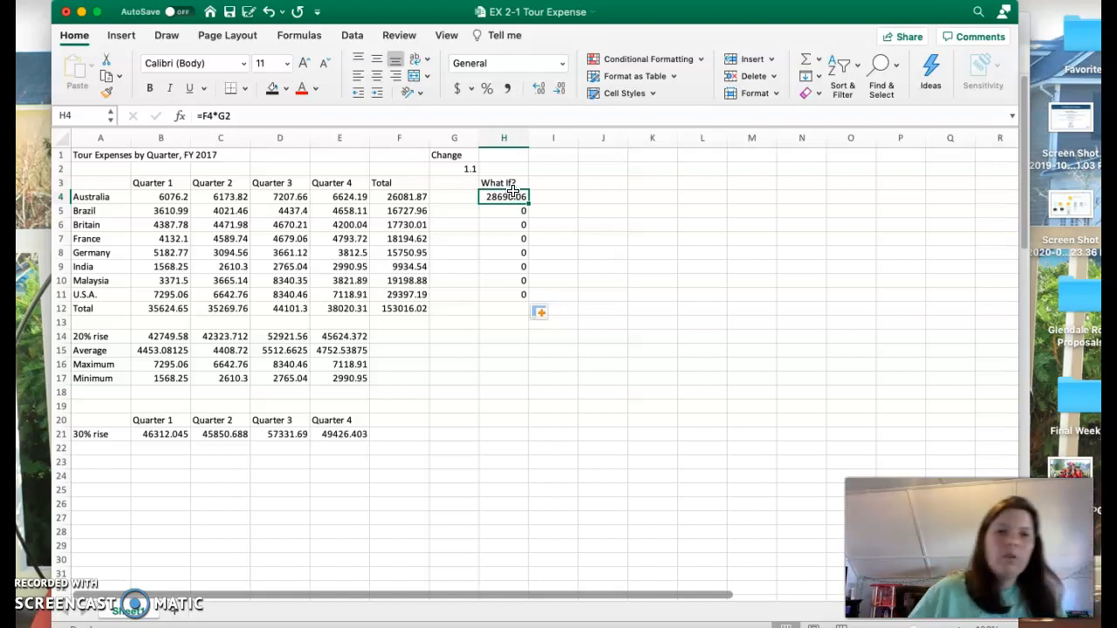
pyautogui.click(222, 114)
pyautogui.write('$')
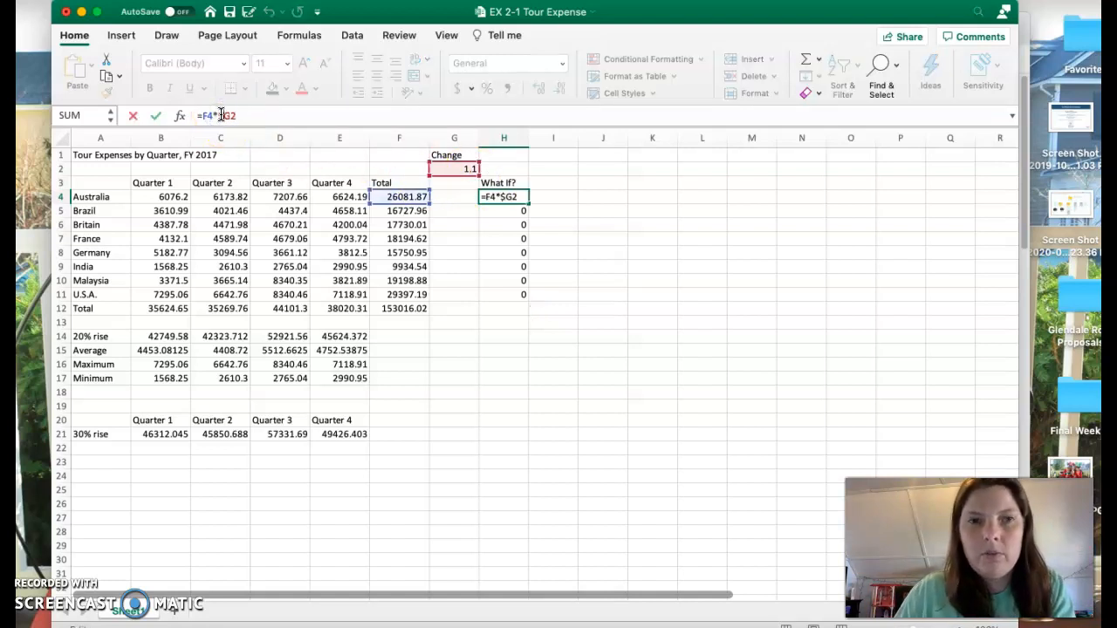
pyautogui.press('Right')
pyautogui.write('$')
pyautogui.press('Return')
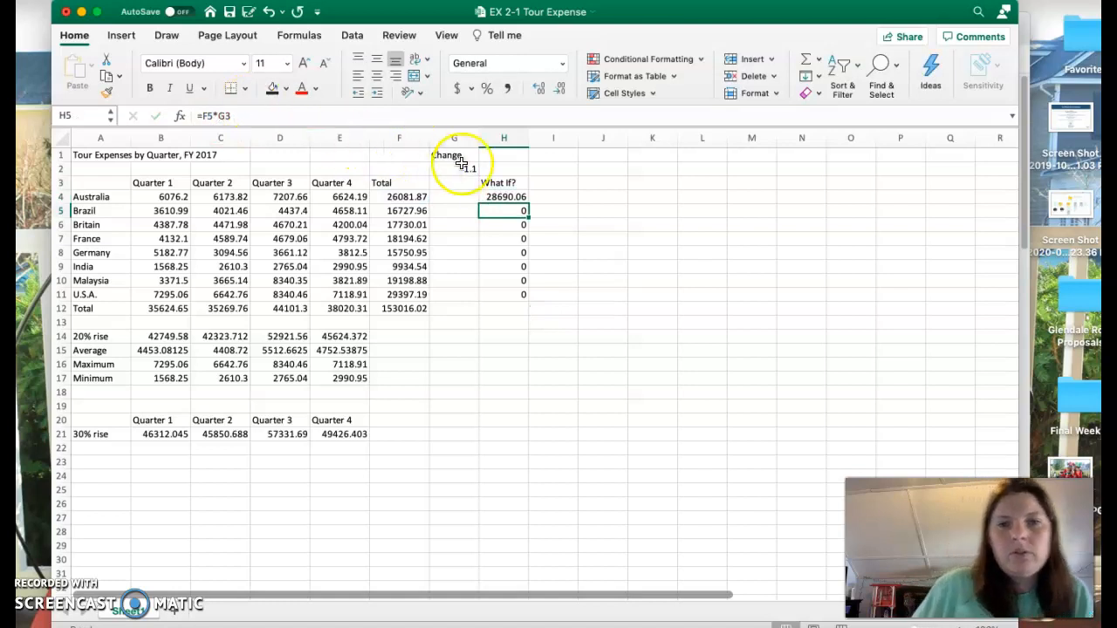
pyautogui.click(512, 200)
pyautogui.moveTo(527, 203); pyautogui.dragTo(530, 296)
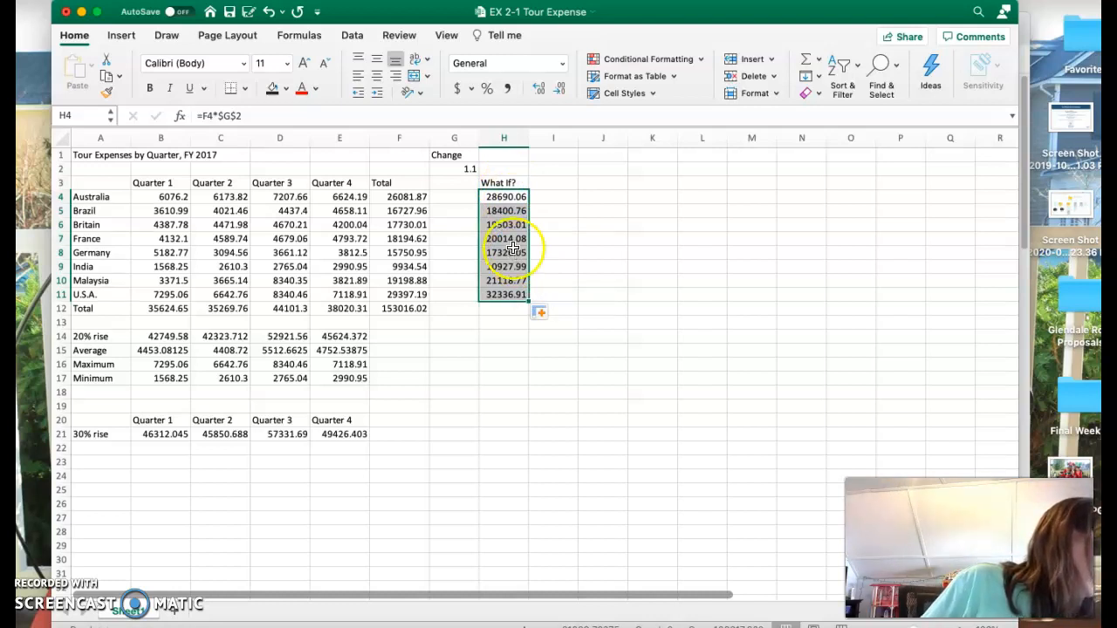
# Set the change factor in G2 to 1.2.
pyautogui.click(460, 170)
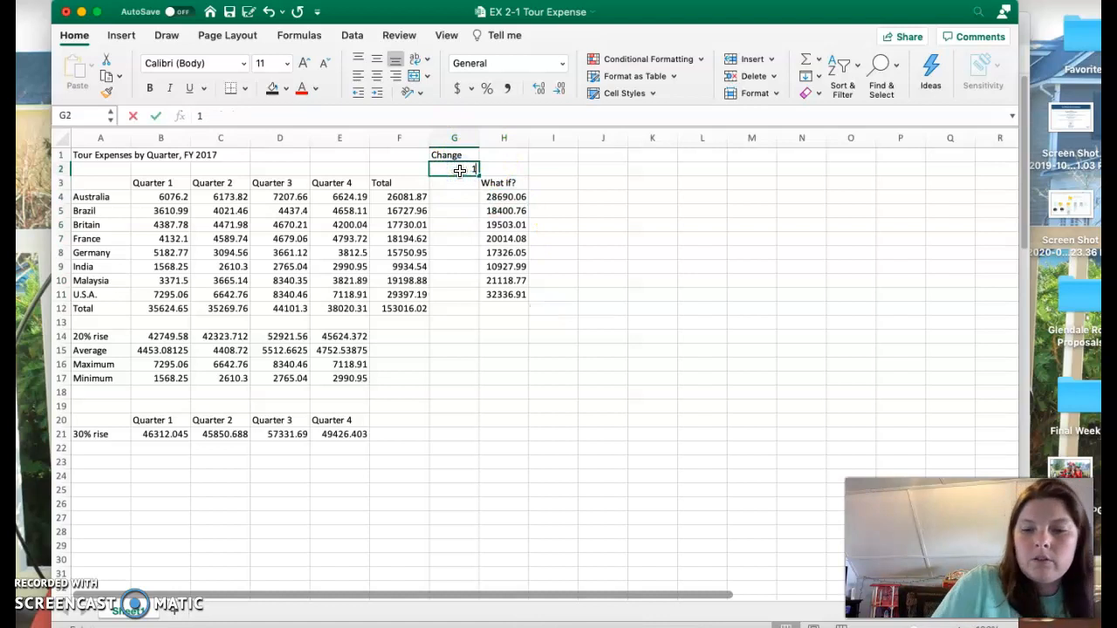
pyautogui.write('1.2')
pyautogui.press('Return')
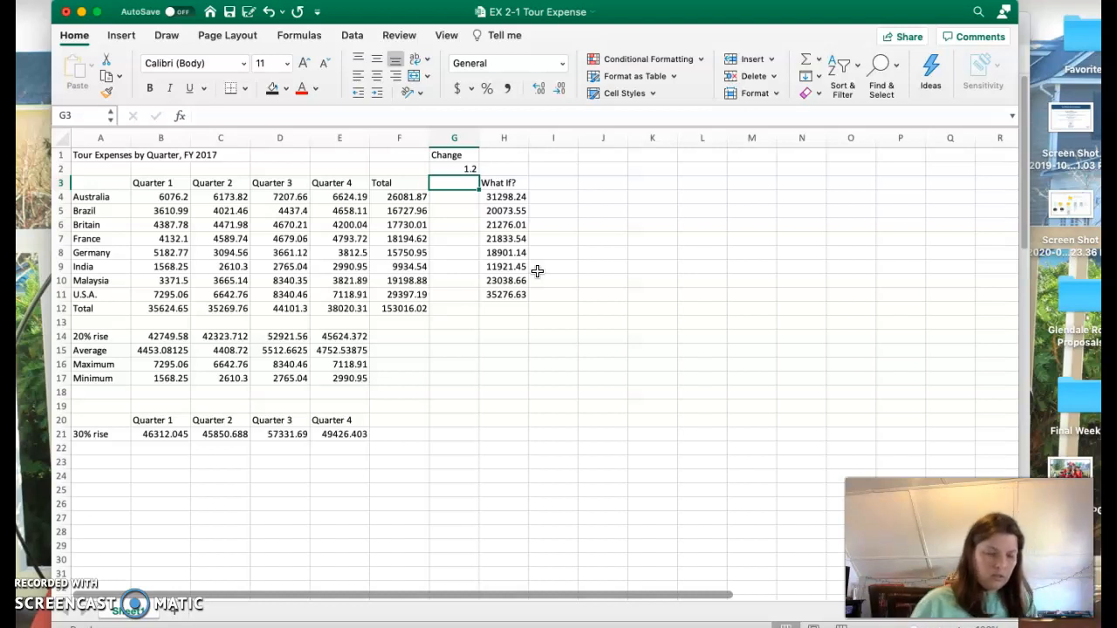
# Save the EX 2-1 Tour Expense workbook and create a new blank workbook.
pyautogui.click(454, 181)
pyautogui.click(109, 4)
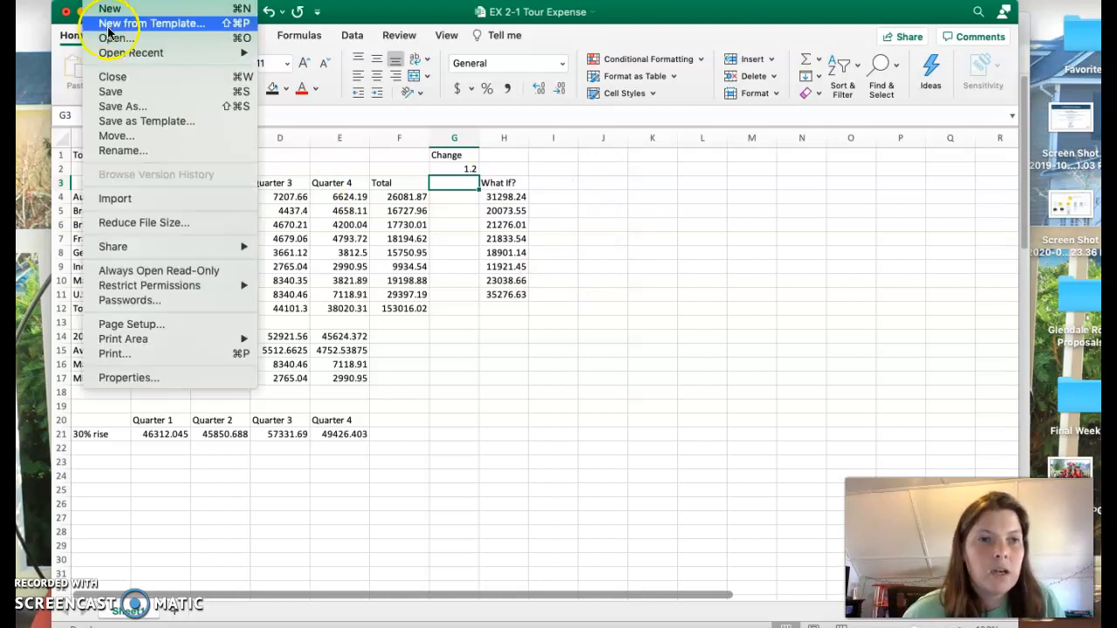
pyautogui.click(110, 91)
pyautogui.click(106, 6)
pyautogui.click(106, 10)
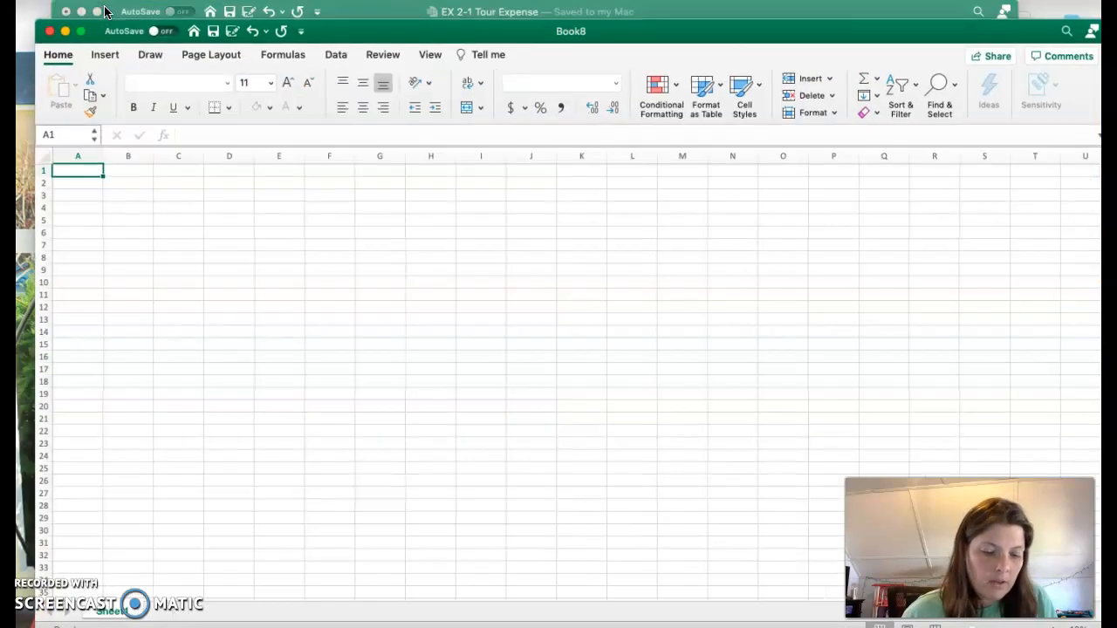
# Fill A3:A14 with the months Jan through Dec and label A15 "Total".
pyautogui.click(83, 195)
pyautogui.write('Jan')
pyautogui.press('Return')
pyautogui.write('Feb')
pyautogui.press('Return')
pyautogui.moveTo(83, 195); pyautogui.dragTo(102, 341)
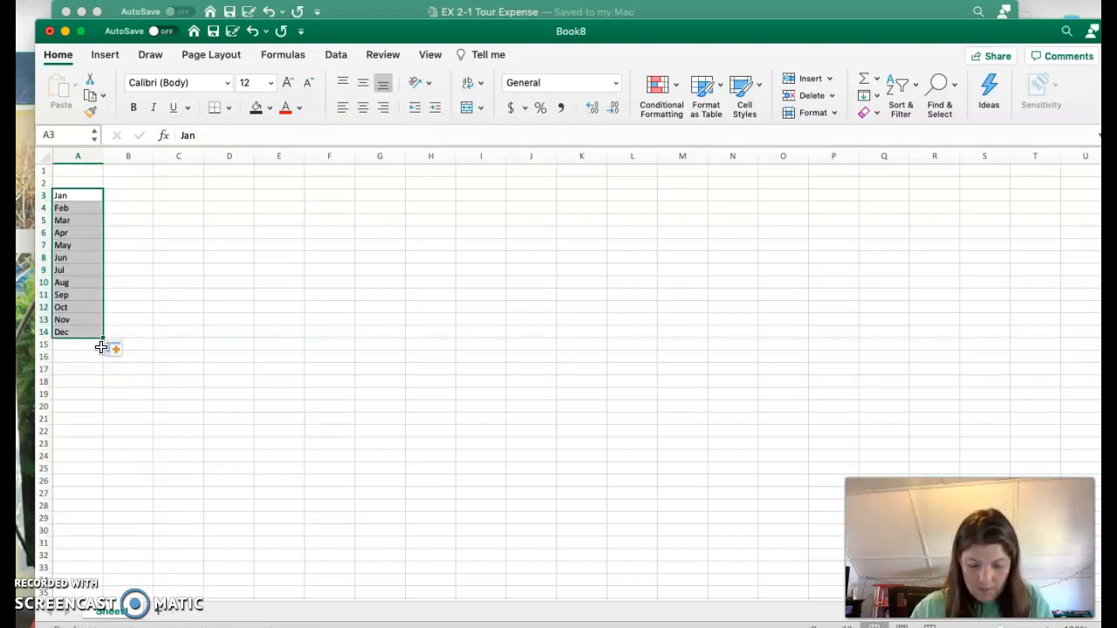
pyautogui.click(77, 347)
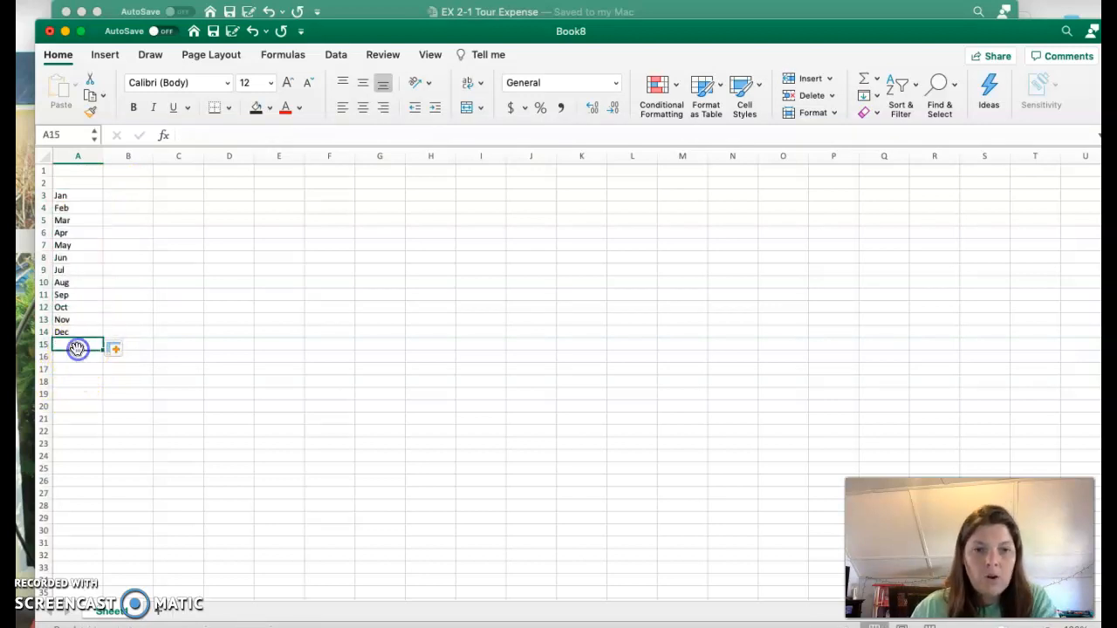
pyautogui.write('Tota')
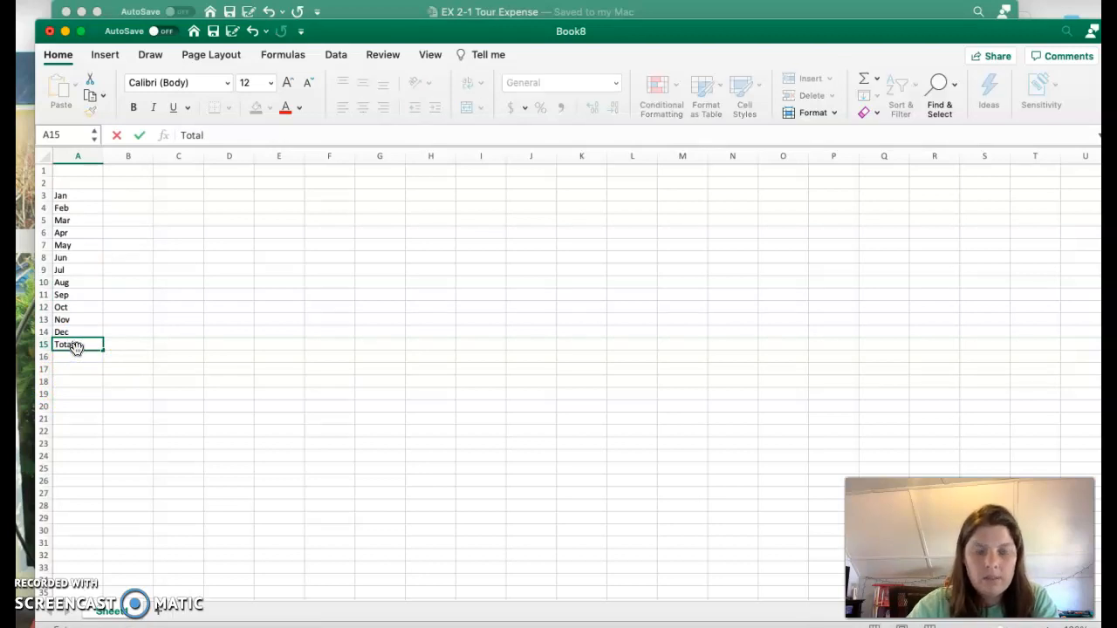
pyautogui.write('l')
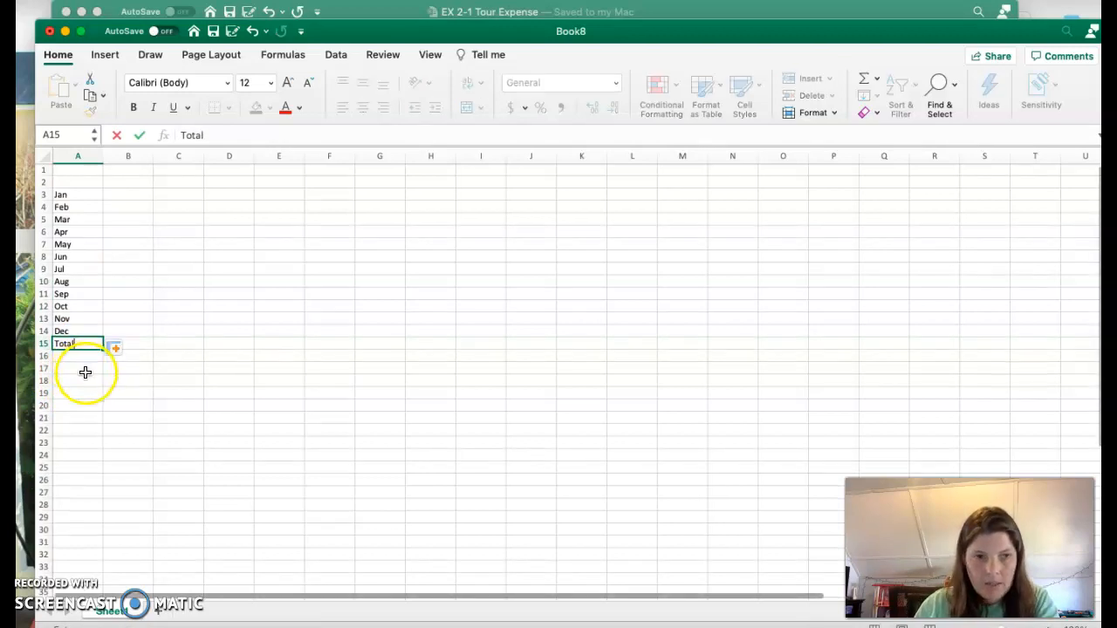
# Enter the rate .5 in A17 and the labels "Increase" in A18 and "Total" in A19.
pyautogui.click(81, 371)
pyautogui.doubleClick(85, 372)
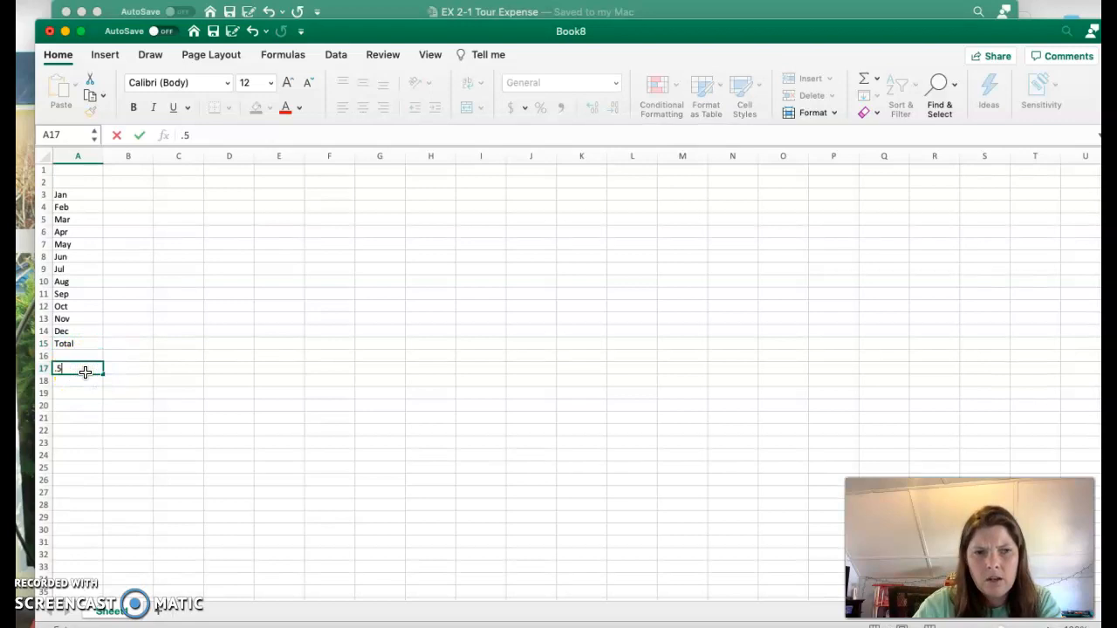
pyautogui.write('.5')
pyautogui.press('Return')
pyautogui.write('Increase')
pyautogui.press('Return')
pyautogui.write('Total')
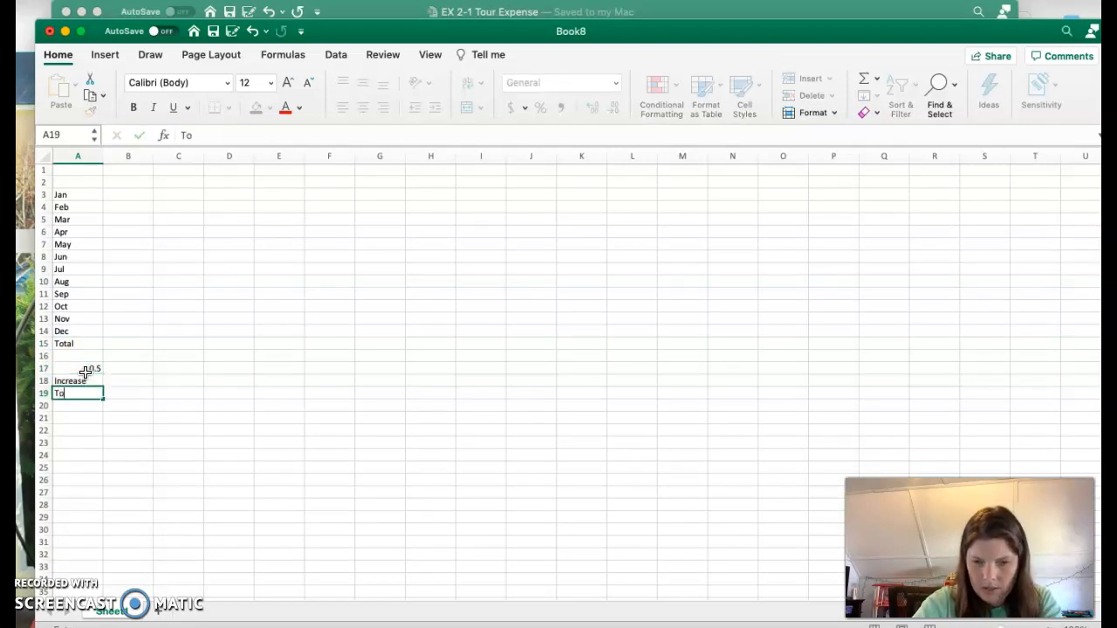
pyautogui.press('Return')
# Enter the monthly values 18, 123, 4, 4235, 643, 4234, 123, 234235, 23423, 535, 6 and 54 in B3:B14.
pyautogui.click(134, 192)
pyautogui.write('18')
pyautogui.press('Return')
pyautogui.write('123')
pyautogui.press('Return')
pyautogui.write('4')
pyautogui.press('Return')
pyautogui.write('4235')
pyautogui.press('Return')
pyautogui.write('643')
pyautogui.press('Return')
pyautogui.write('4234')
pyautogui.press('Return')
pyautogui.write('123')
pyautogui.press('Return')
pyautogui.write('23')
pyautogui.press('Return')
pyautogui.write('23423')
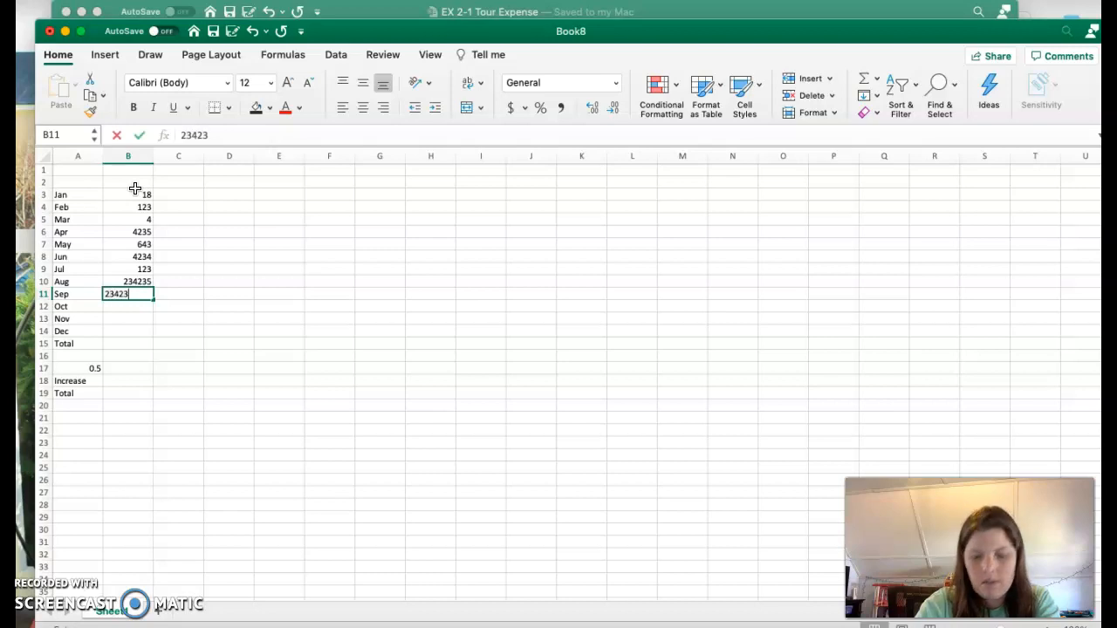
pyautogui.press('Return')
pyautogui.write('535')
pyautogui.press('Return')
pyautogui.write('6')
pyautogui.press('Return')
pyautogui.write('54')
pyautogui.press('Return')
pyautogui.write('5')
pyautogui.press('Return')
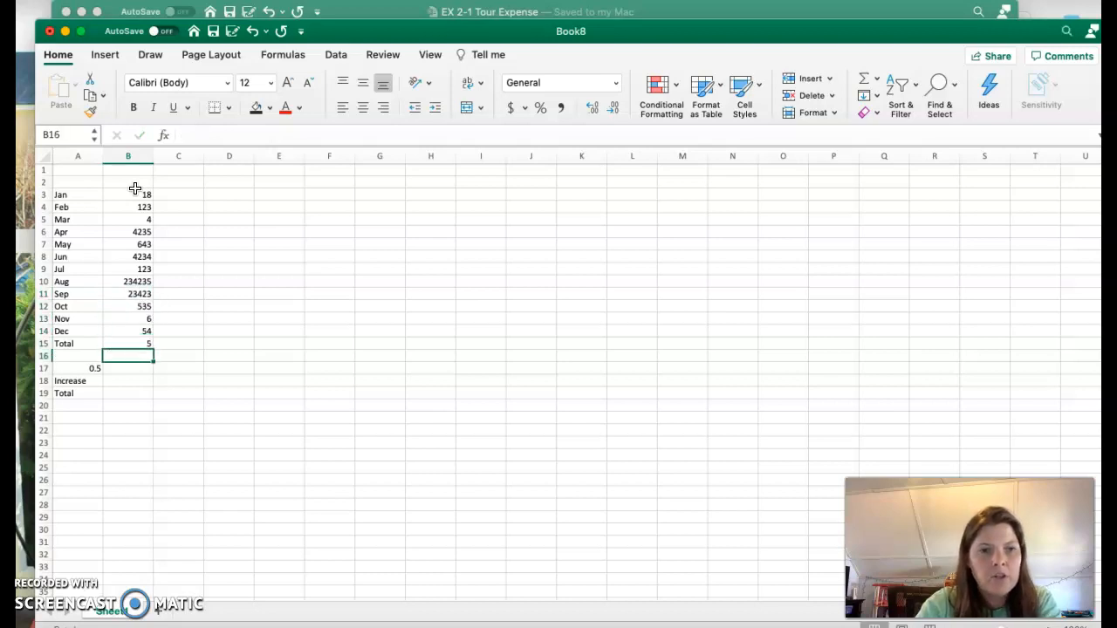
pyautogui.press('Up')
pyautogui.write('=')
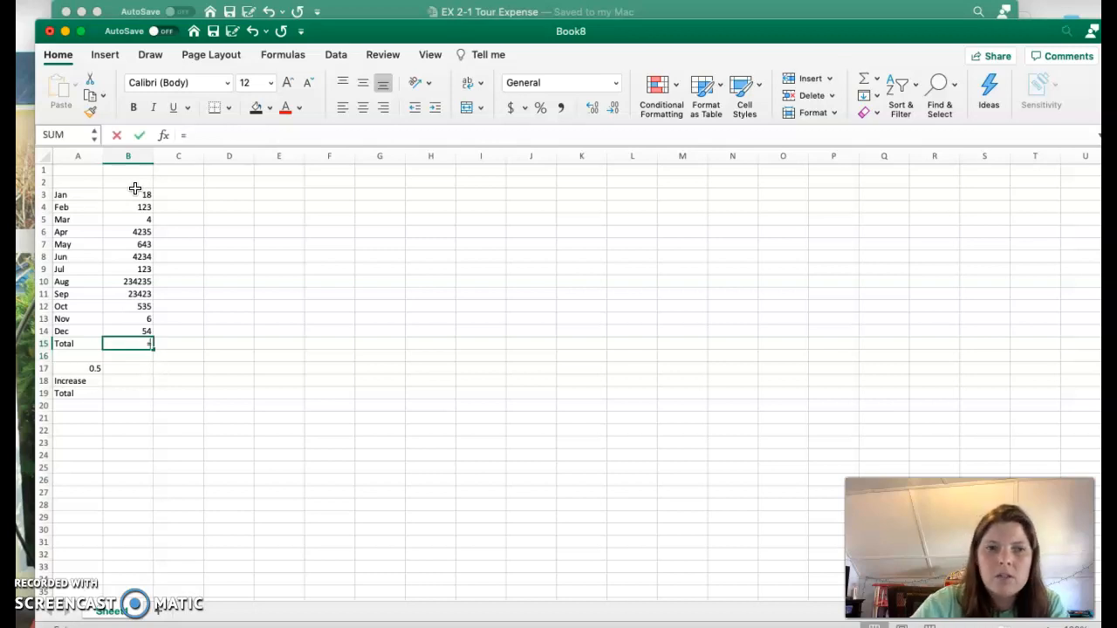
pyautogui.click(877, 81)
pyautogui.click(881, 98)
pyautogui.click(143, 349)
pyautogui.click(141, 381)
# Total the monthly values in B15 with AutoSum over B3:B14.
pyautogui.click(136, 344)
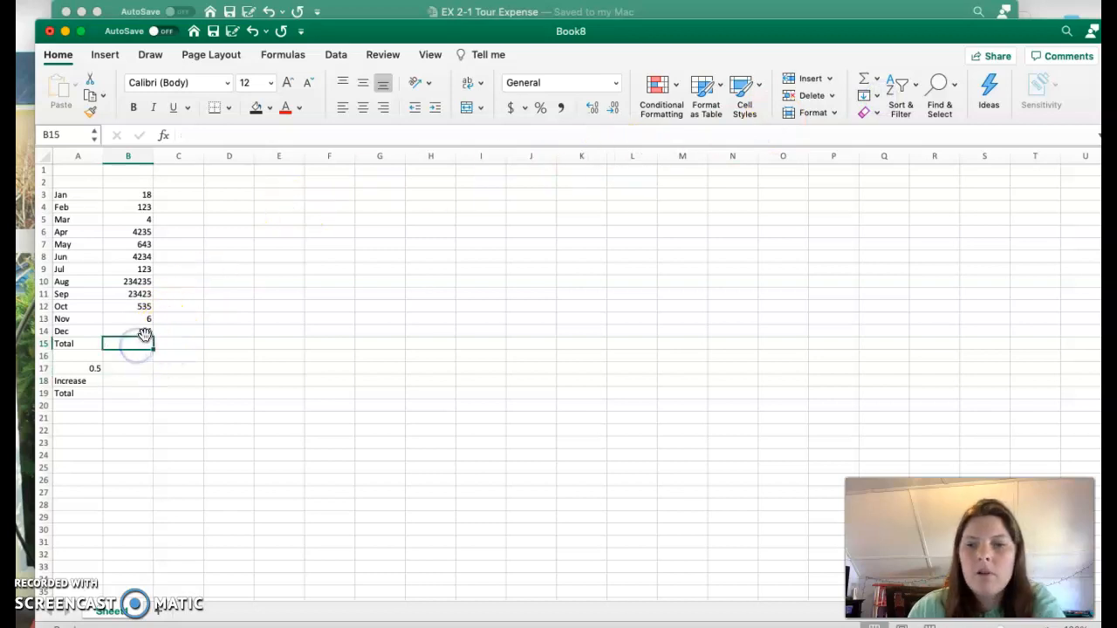
pyautogui.click(877, 80)
pyautogui.click(883, 101)
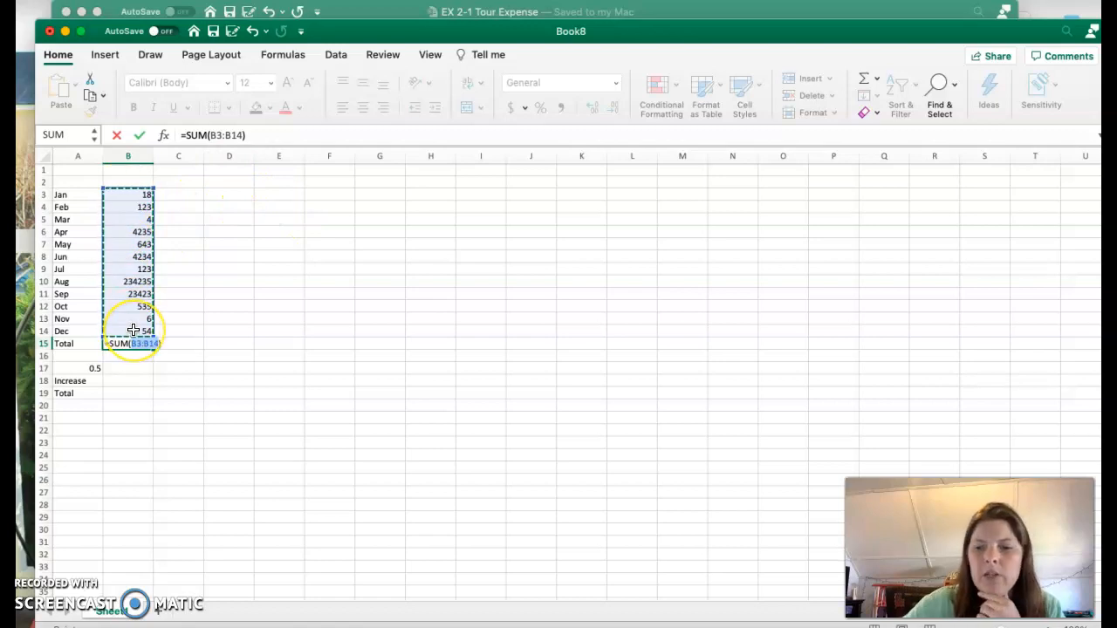
pyautogui.press('Return')
# Calculate the Increase in B18 by multiplying the monthly total by the rate, =B15*A17.
pyautogui.click(139, 383)
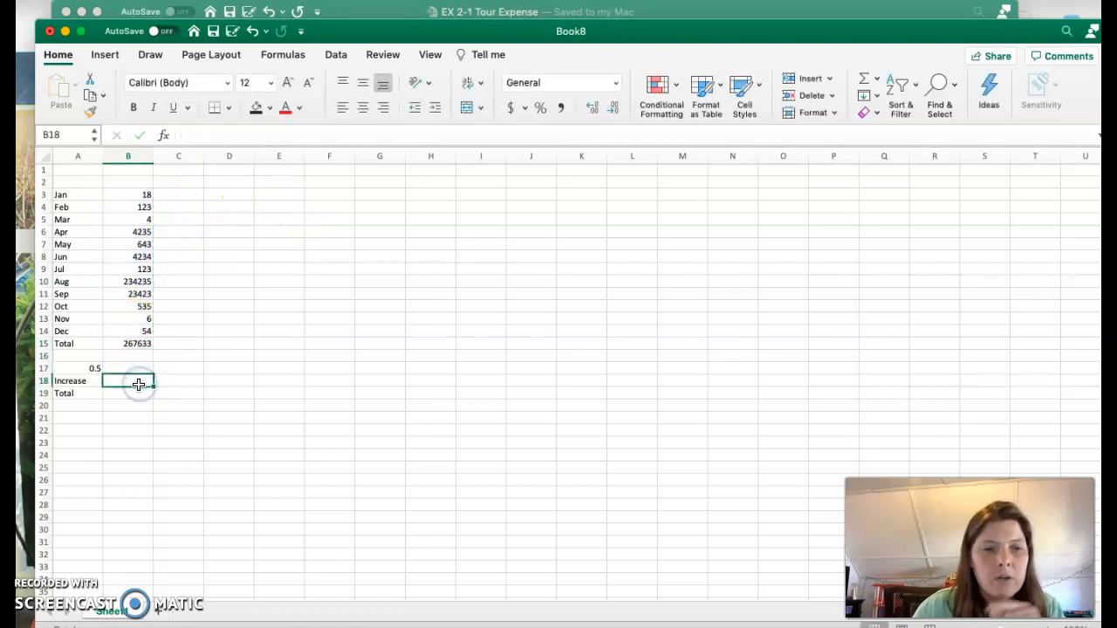
pyautogui.write('=')
pyautogui.click(148, 343)
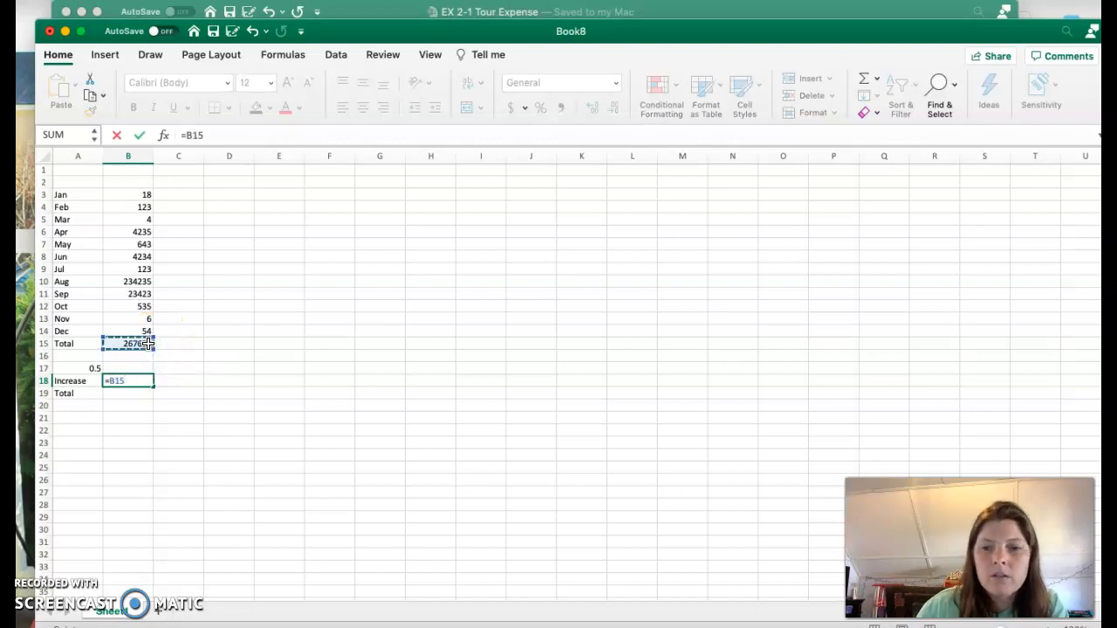
pyautogui.write('*')
pyautogui.click(96, 369)
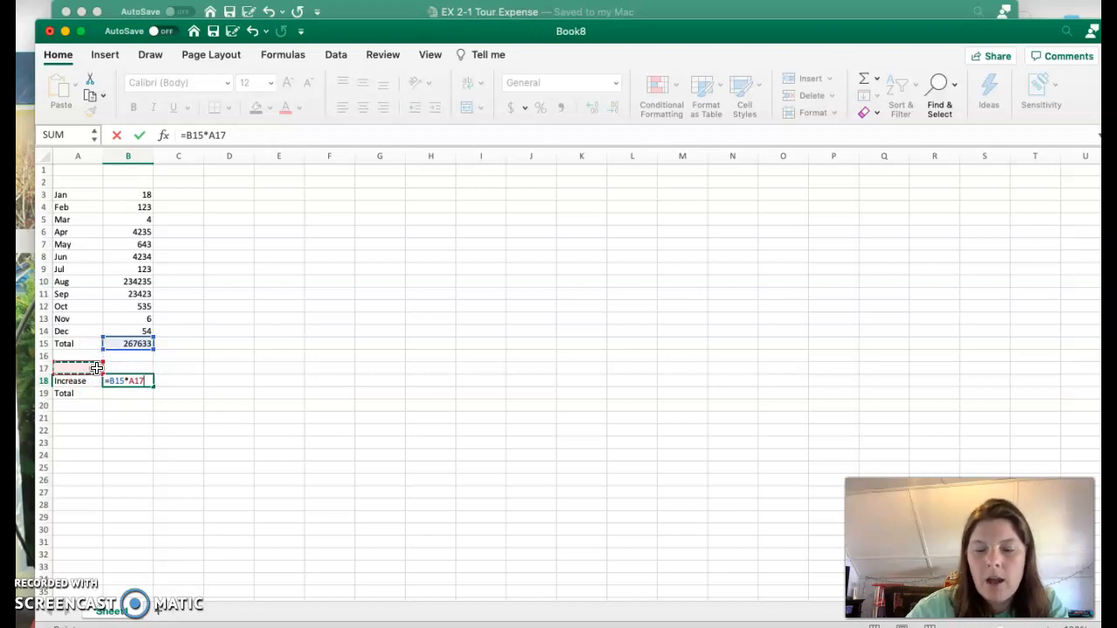
pyautogui.press('Return')
# Make the rate reference in the Increase formula absolute, so B18 holds =B15*$A$17.
pyautogui.click(129, 380)
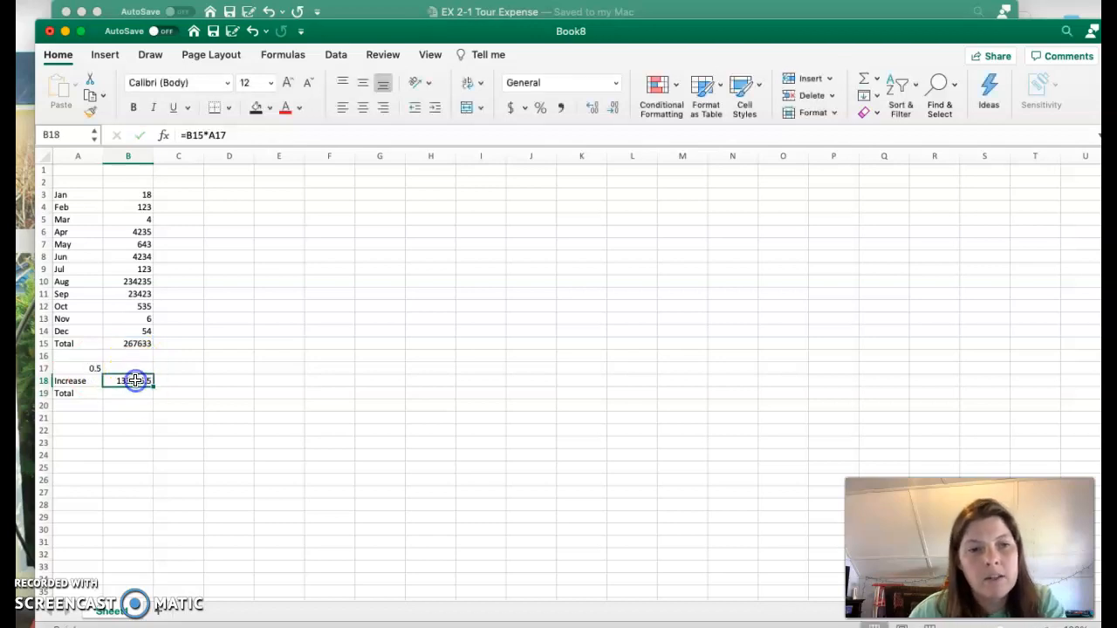
pyautogui.click(213, 136)
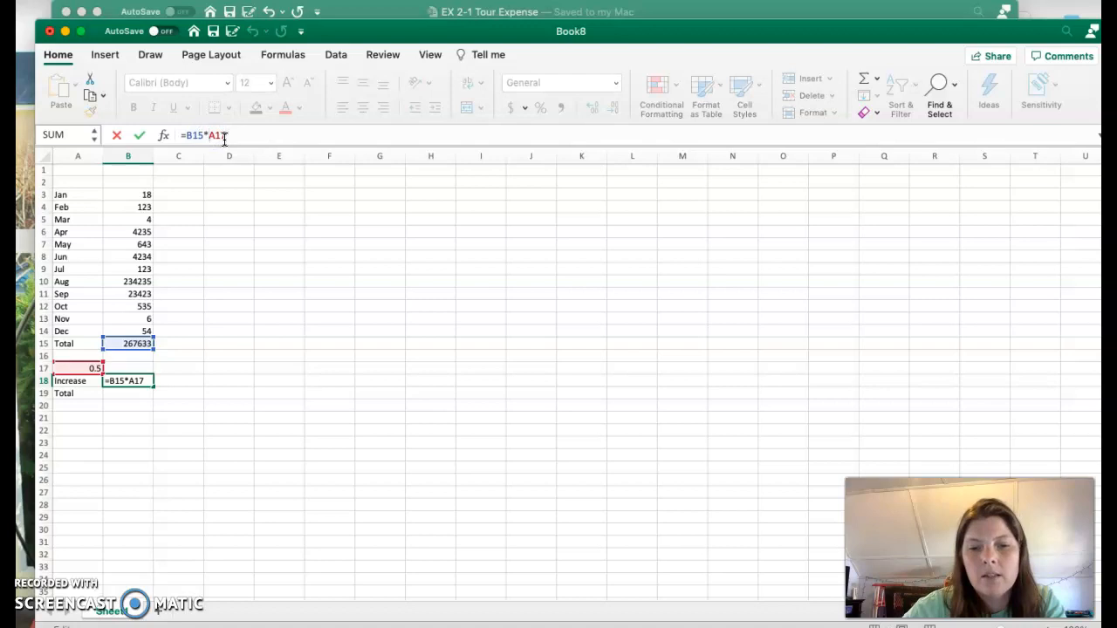
pyautogui.write('$')
pyautogui.press('Right')
pyautogui.write('$')
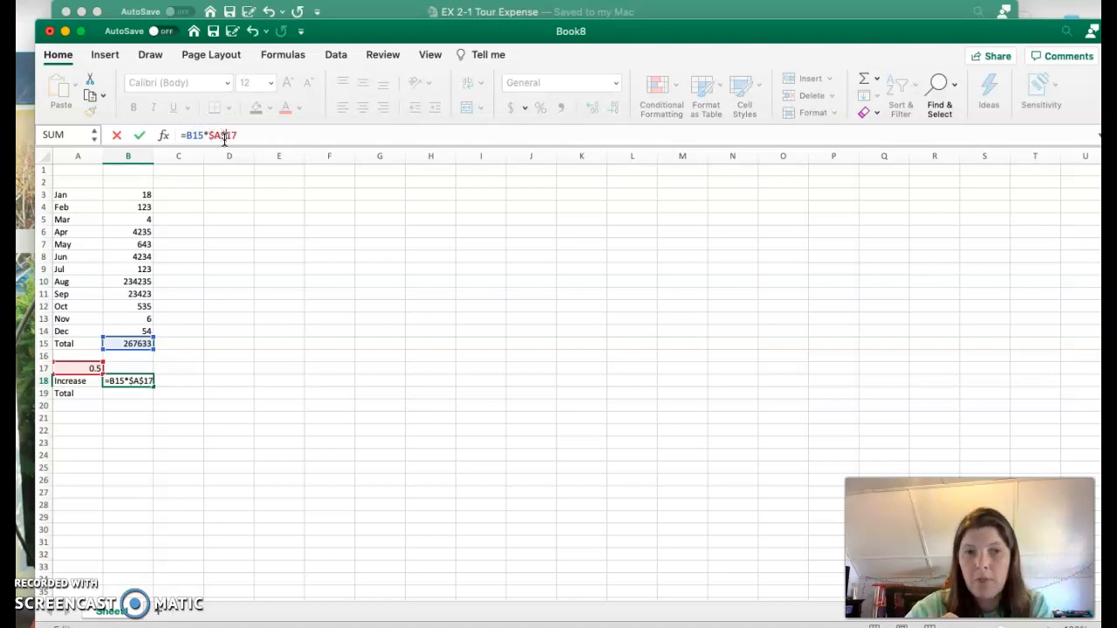
pyautogui.press('Return')
# Calculate the increased total in B19 by adding the monthly total in B15 and the Increase in B18.
pyautogui.click(150, 403)
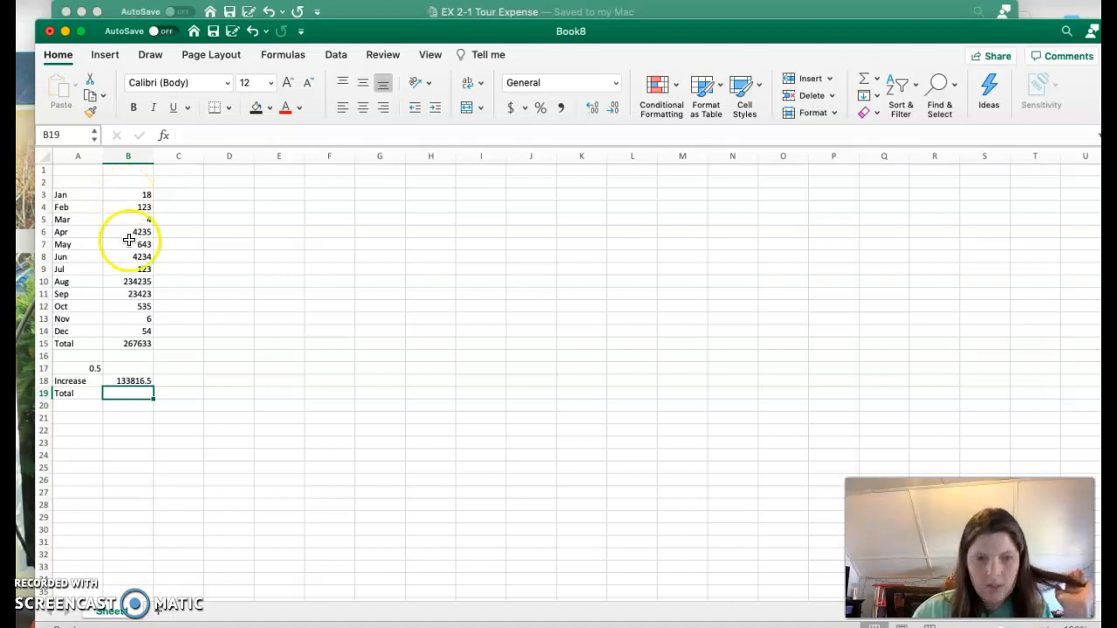
pyautogui.write('=')
pyautogui.click(142, 343)
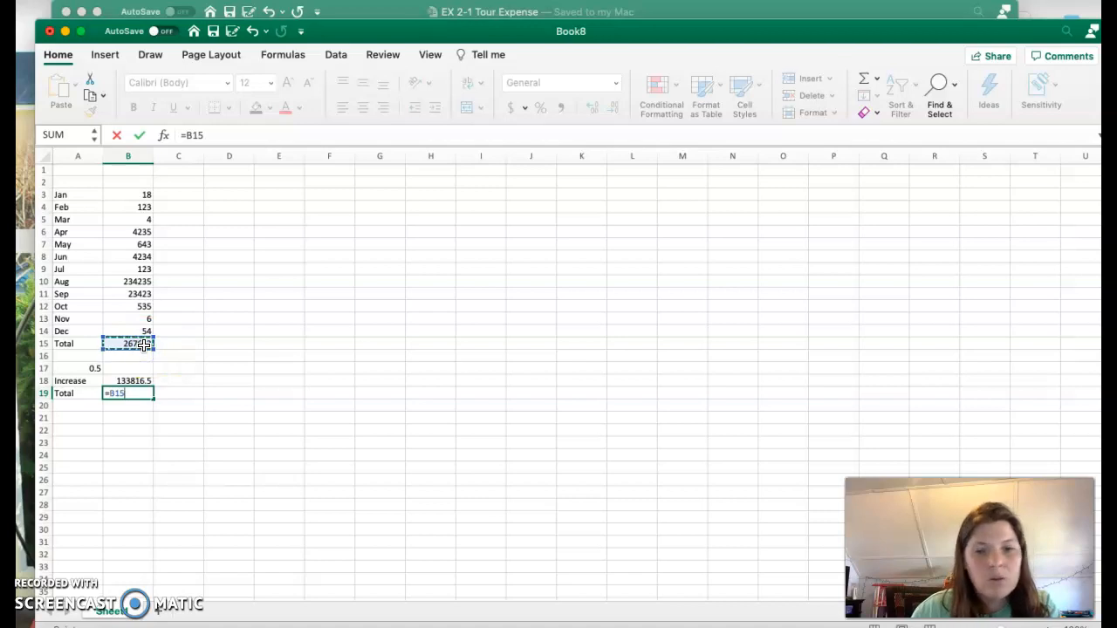
pyautogui.write('+')
pyautogui.click(131, 379)
pyautogui.press('Return')
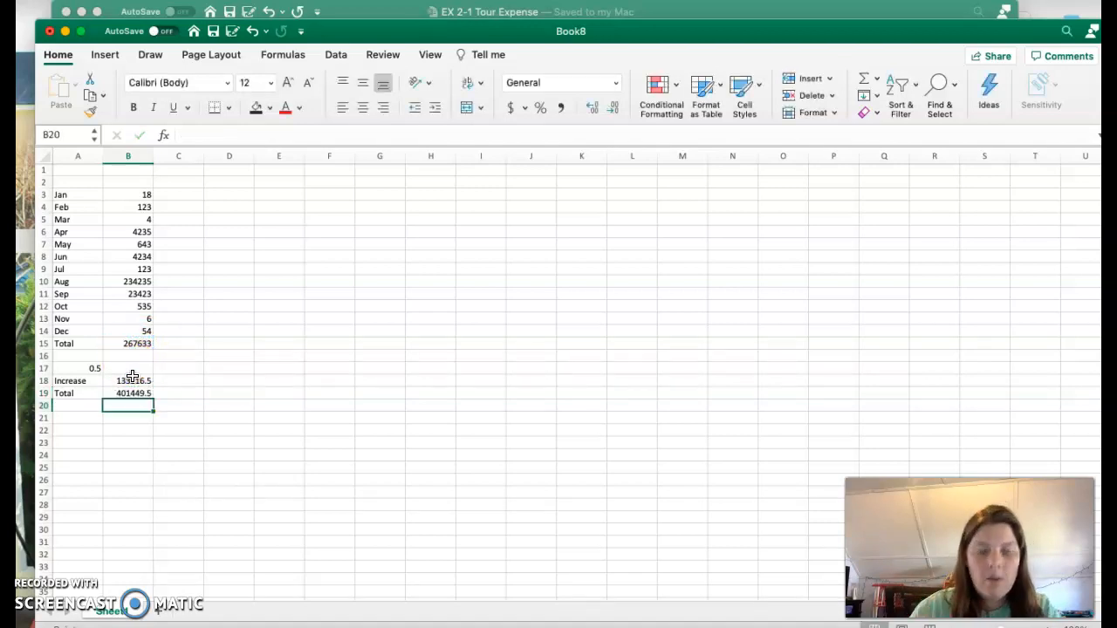